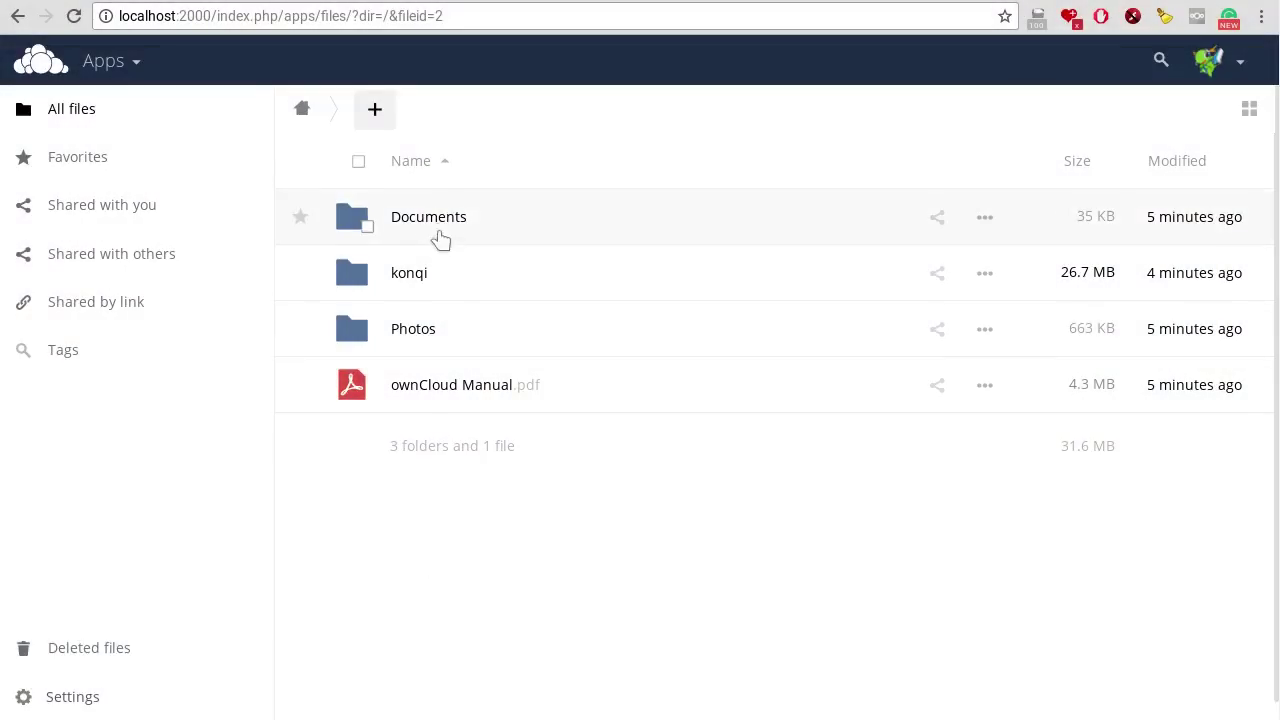
Browse the Documents folder and the available apps list in the web interface
left_click(441, 232)
left_click(302, 109)
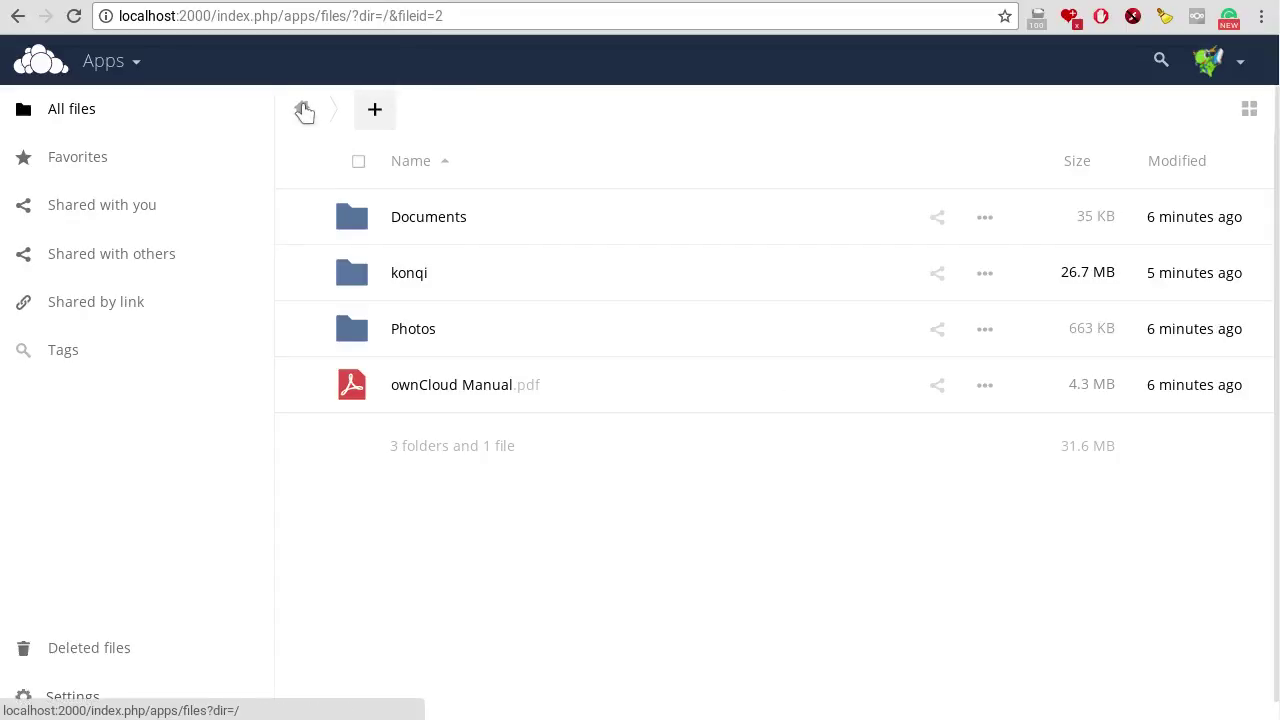
left_click(133, 68)
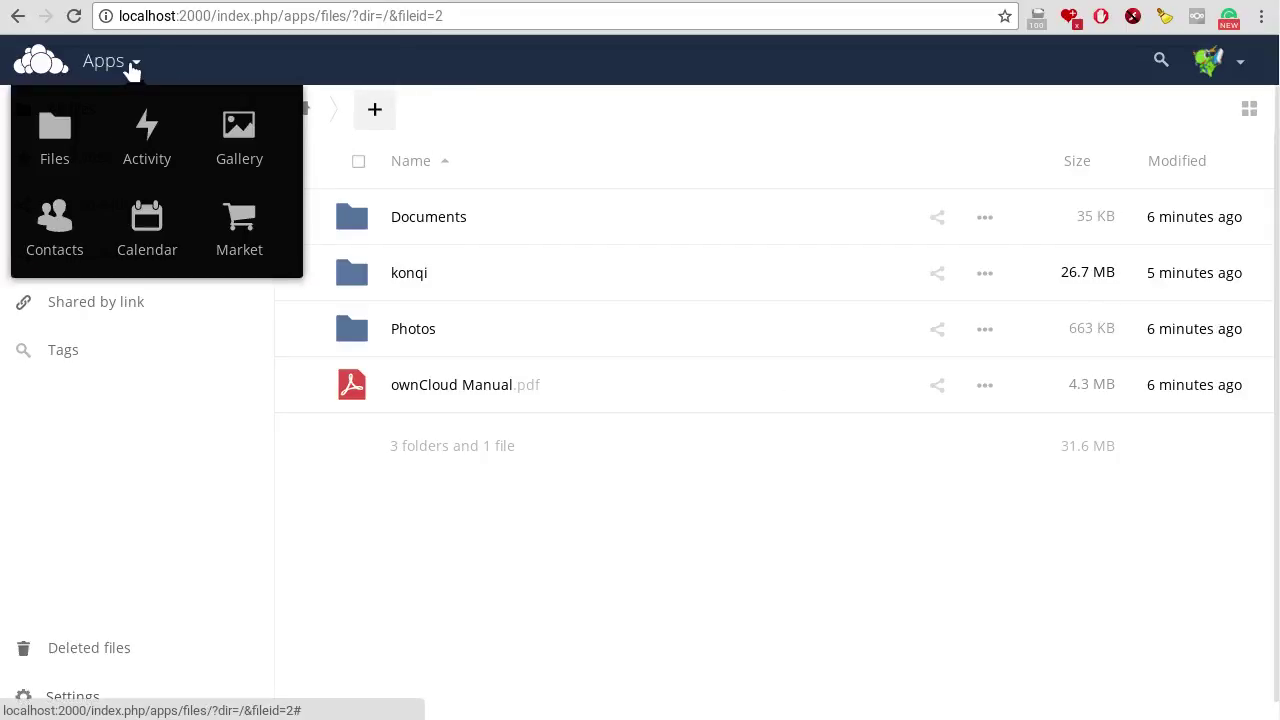
left_click(605, 530)
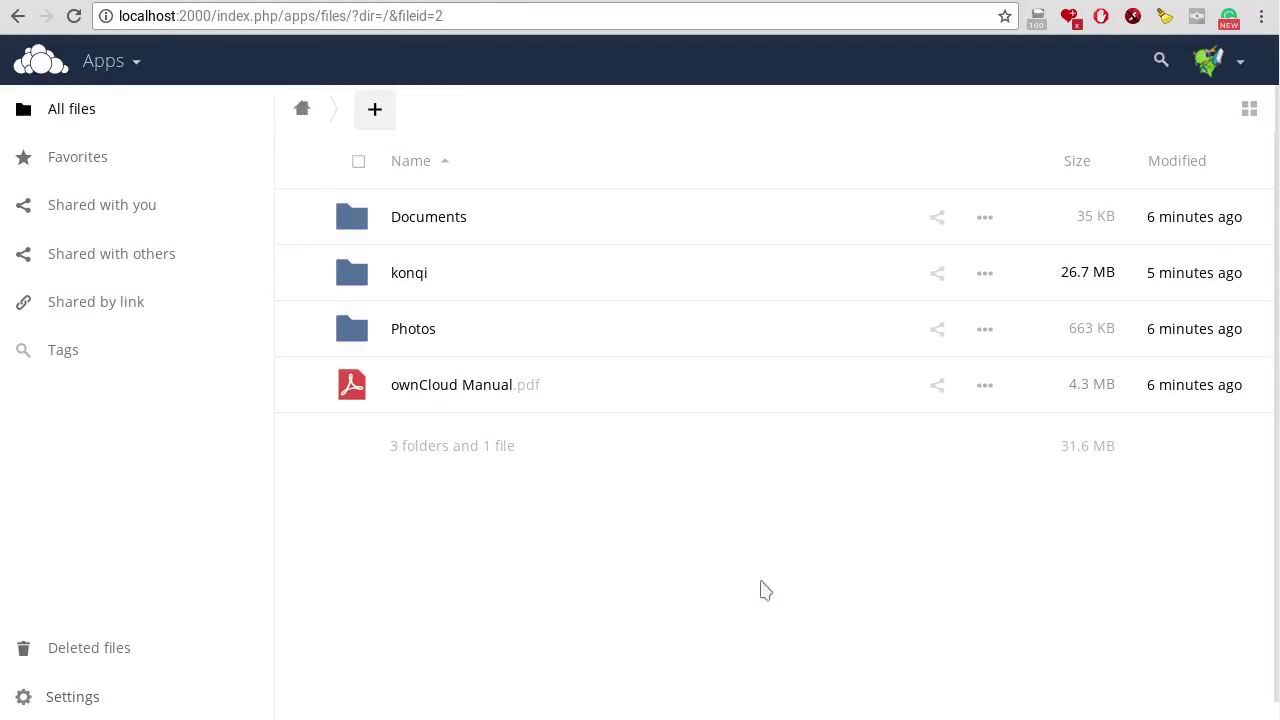
In the drop-down terminal, change into the owncloud folder and clear the screen
key("F12")
type("cd own")
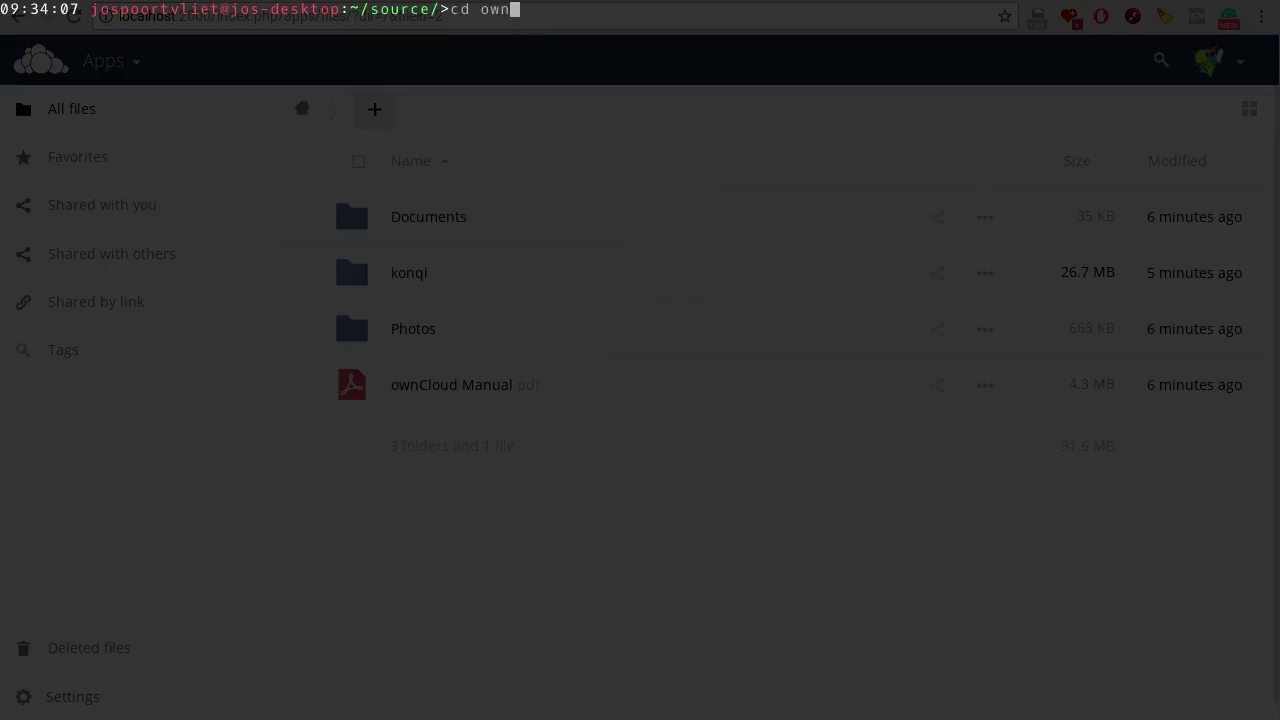
type("cloud")
key("Return")
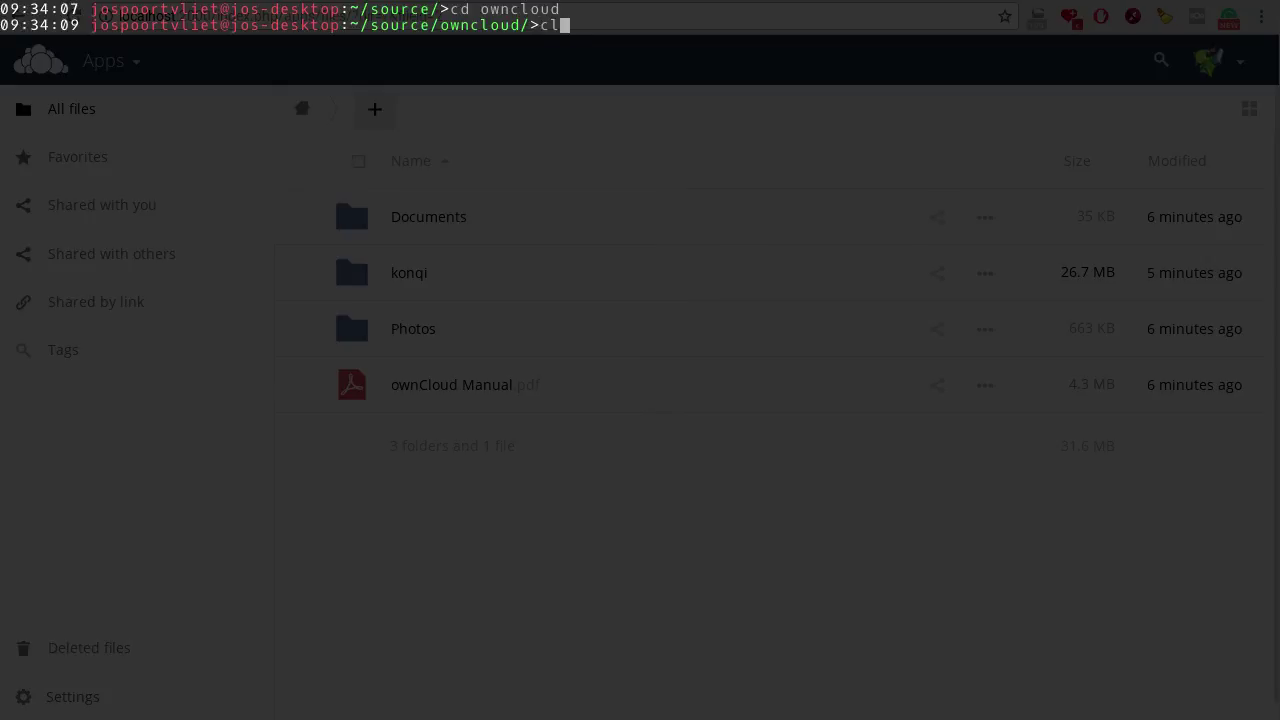
key("ctrl+l")
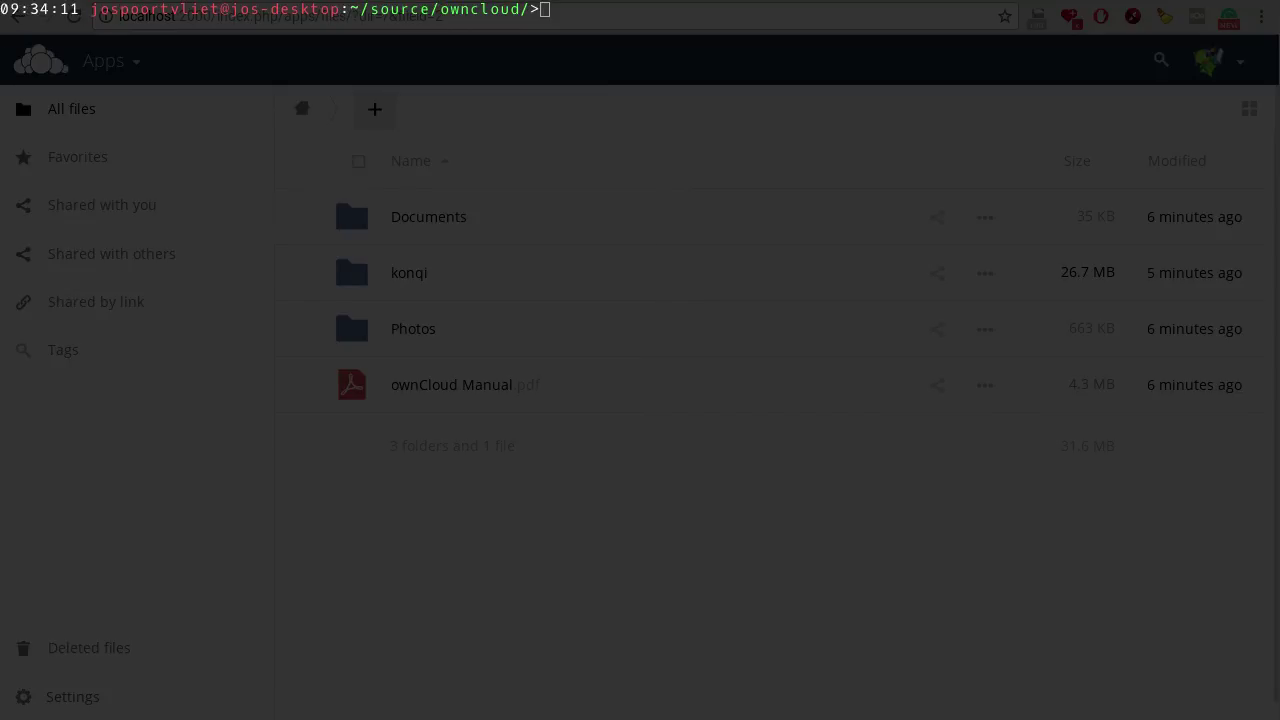
Download the Nextcloud migrator index.php with wget and move index.php.1 to updater/index.php
type("wget https://download.nextcloud.com/server/installer/migrator/index.php")
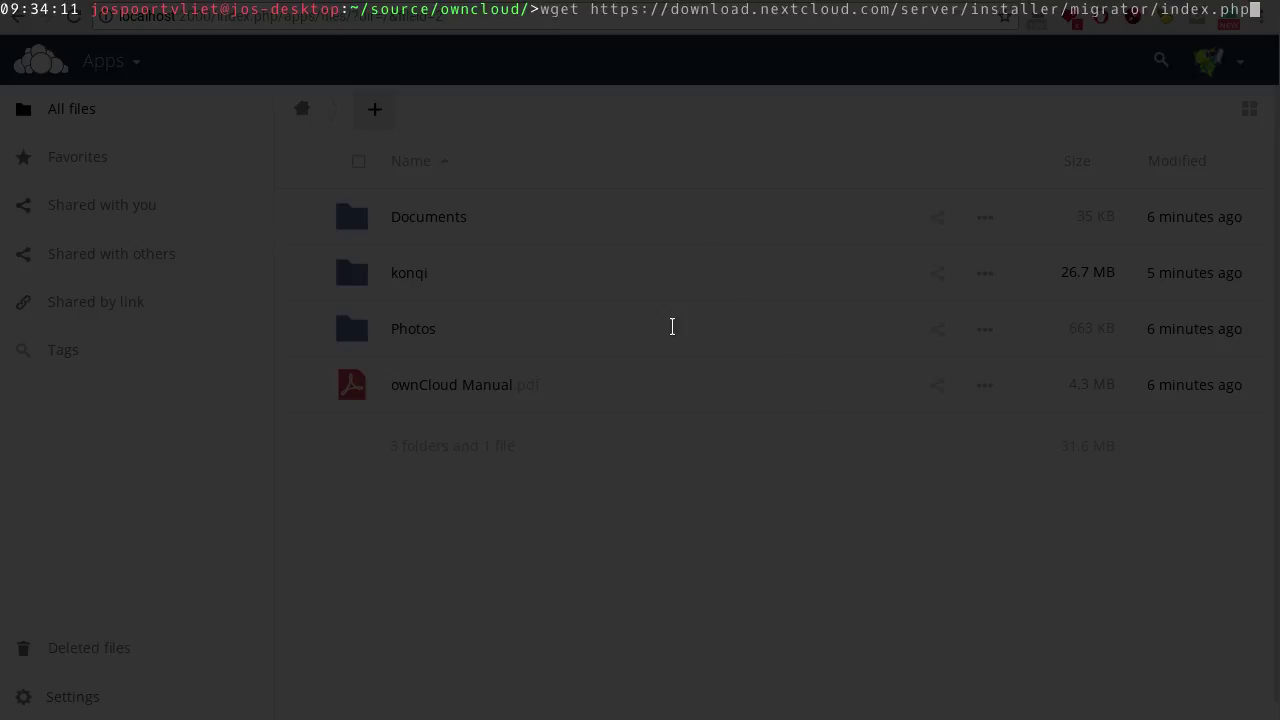
key("Return")
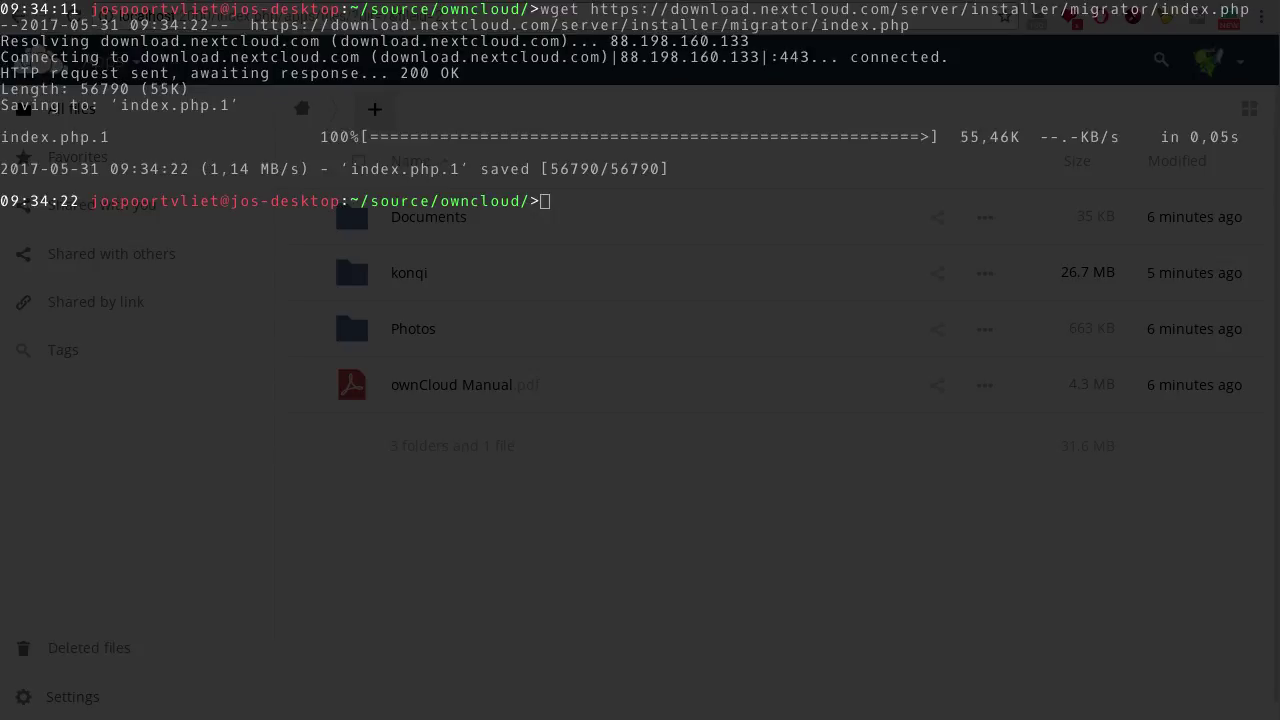
type("mv index.php.1 updater/index.php")
key("Return")
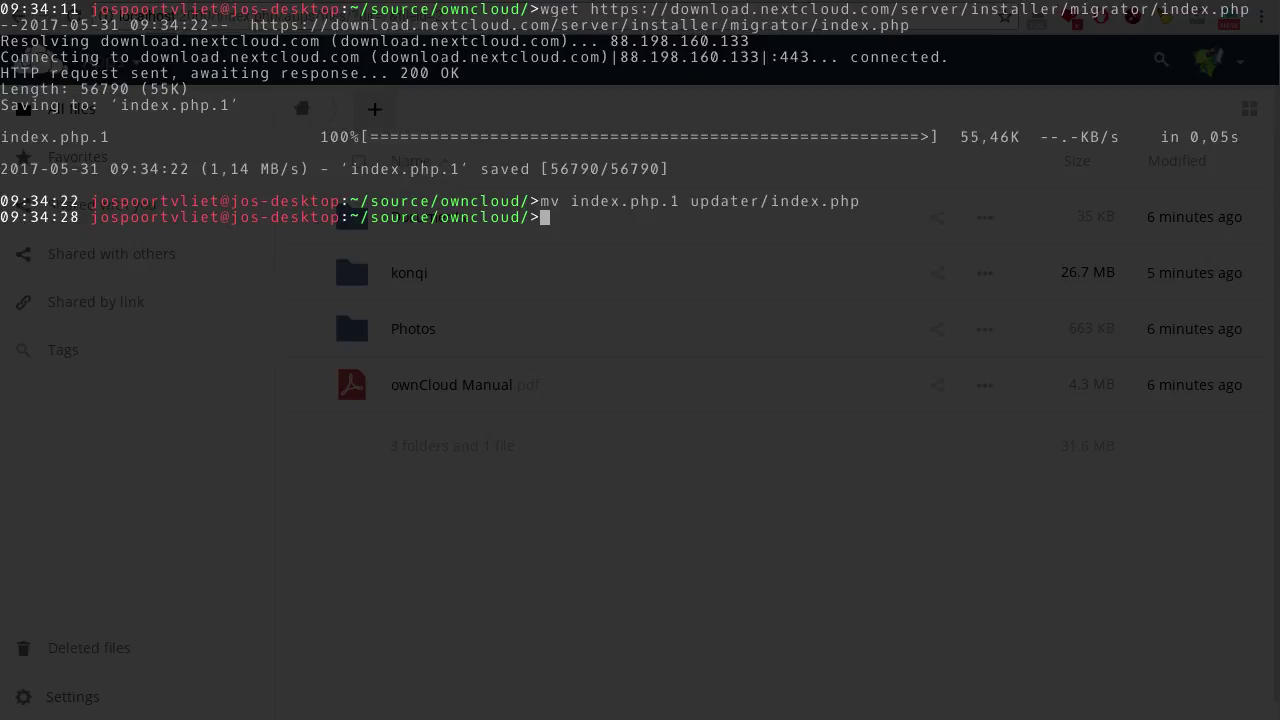
Load localhost:2000/updater/index.php and confirm version 10.0.0 can migrate to Nextcloud 12.0.0
key("F12")
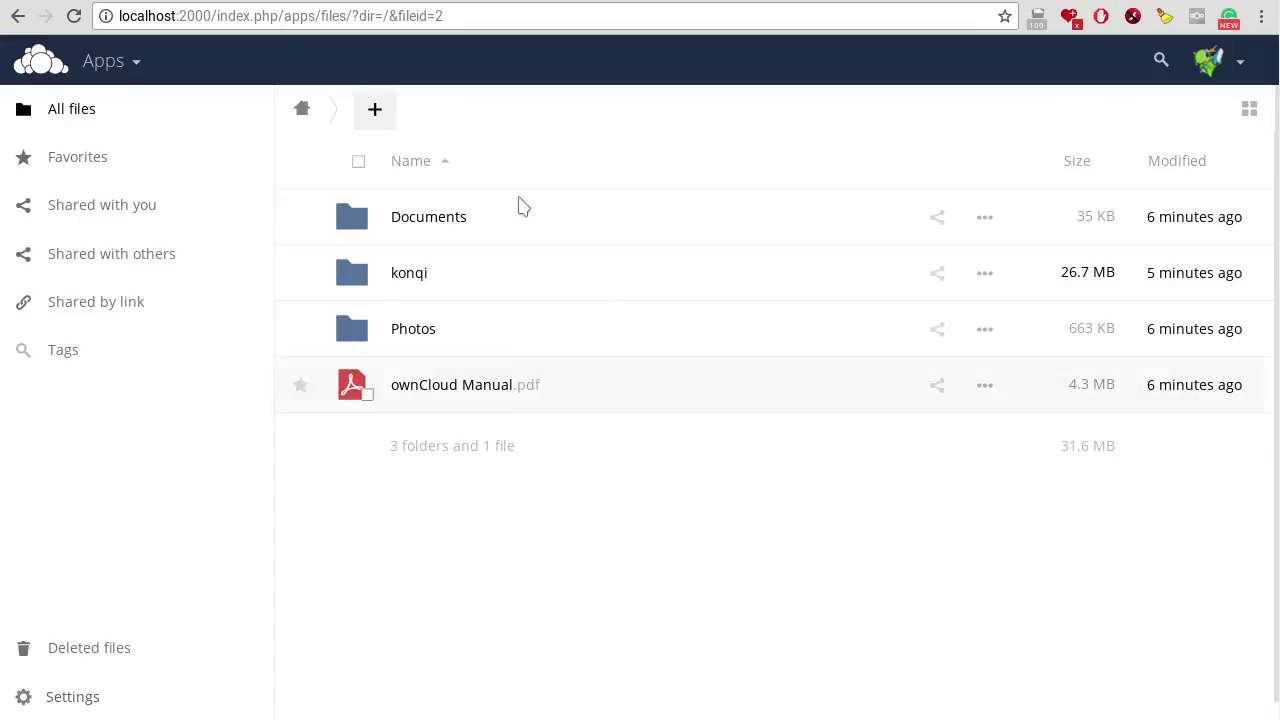
mouse_move(216, 16)
left_mouse_down()
mouse_move(463, 12)
mouse_move(731, 36)
left_mouse_up()
type("updater/index.php")
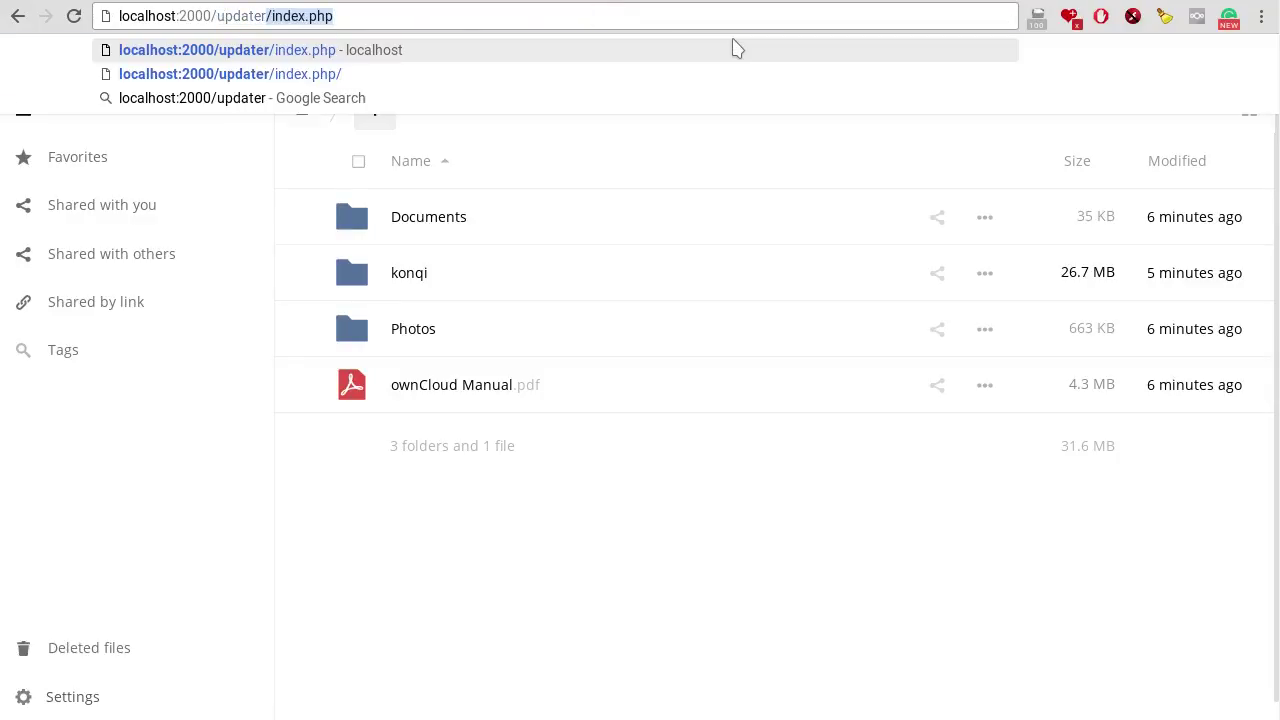
key("End")
key("Return")
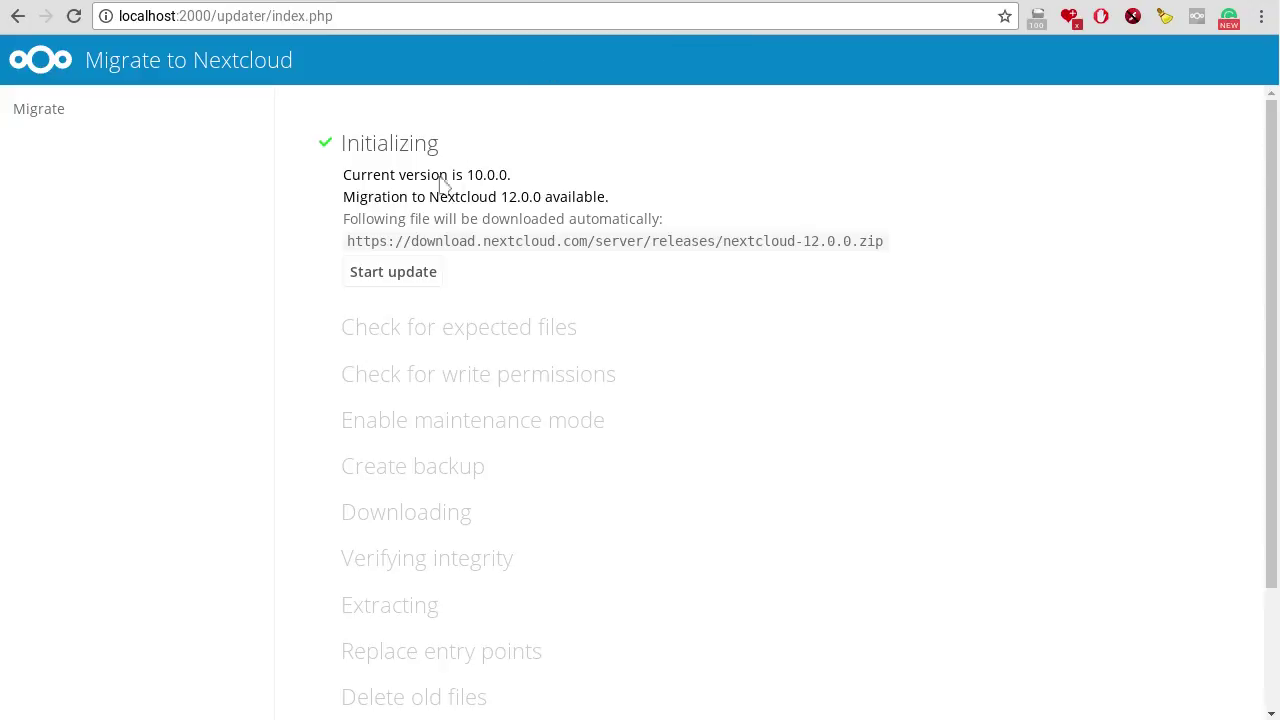
left_click_drag(475, 176, 572, 186)
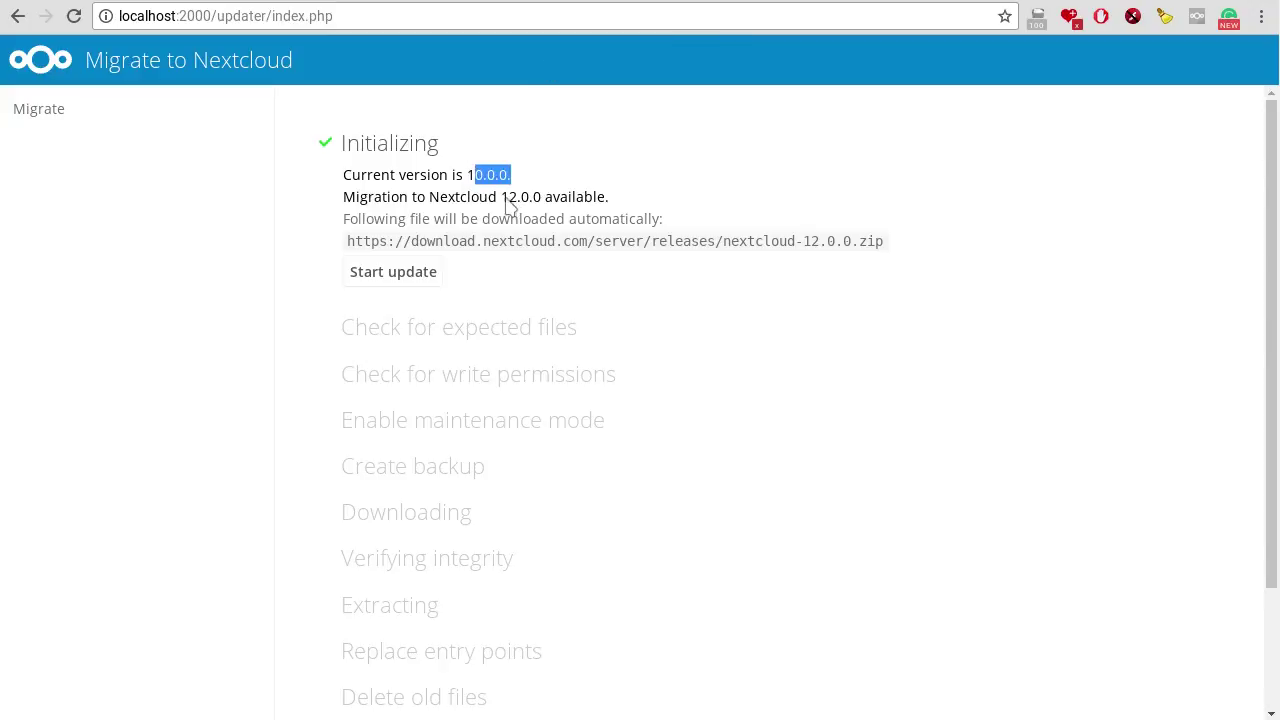
double_click(515, 200)
left_click(530, 247)
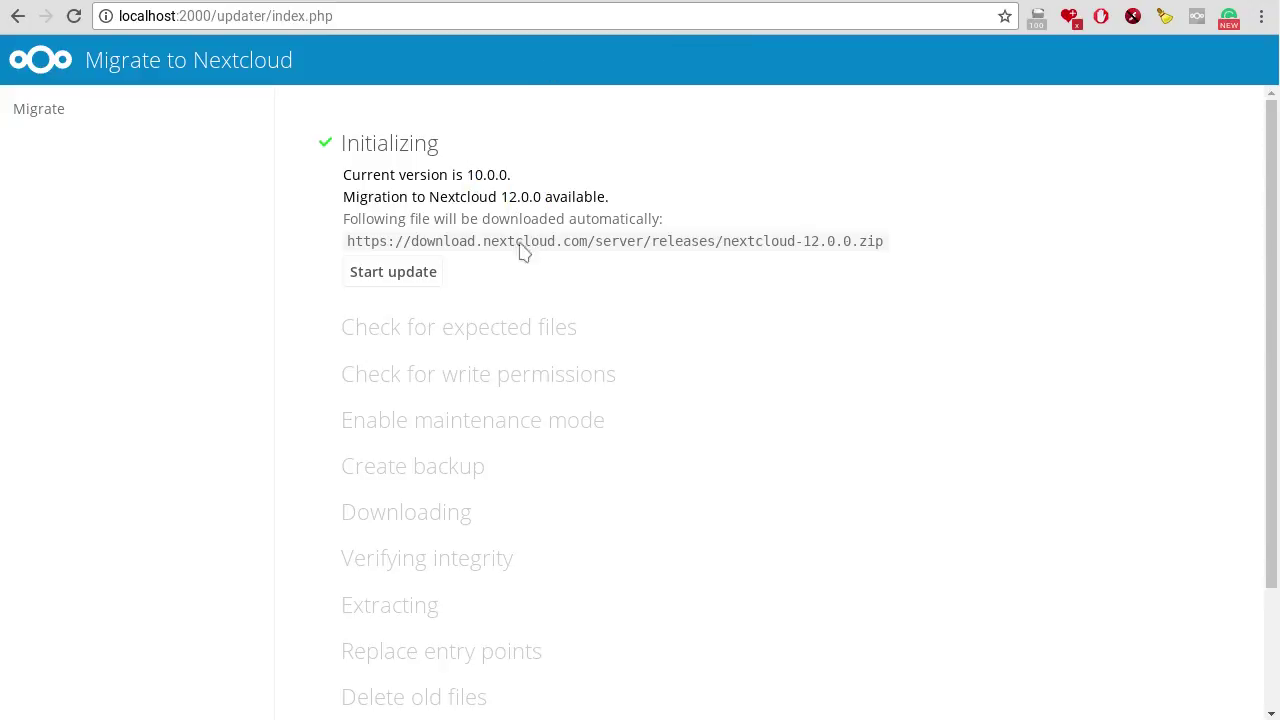
Run the migration to 12.0.0, keep maintenance mode on, copy ./occ upgrade, and open the instance
left_click(390, 274)
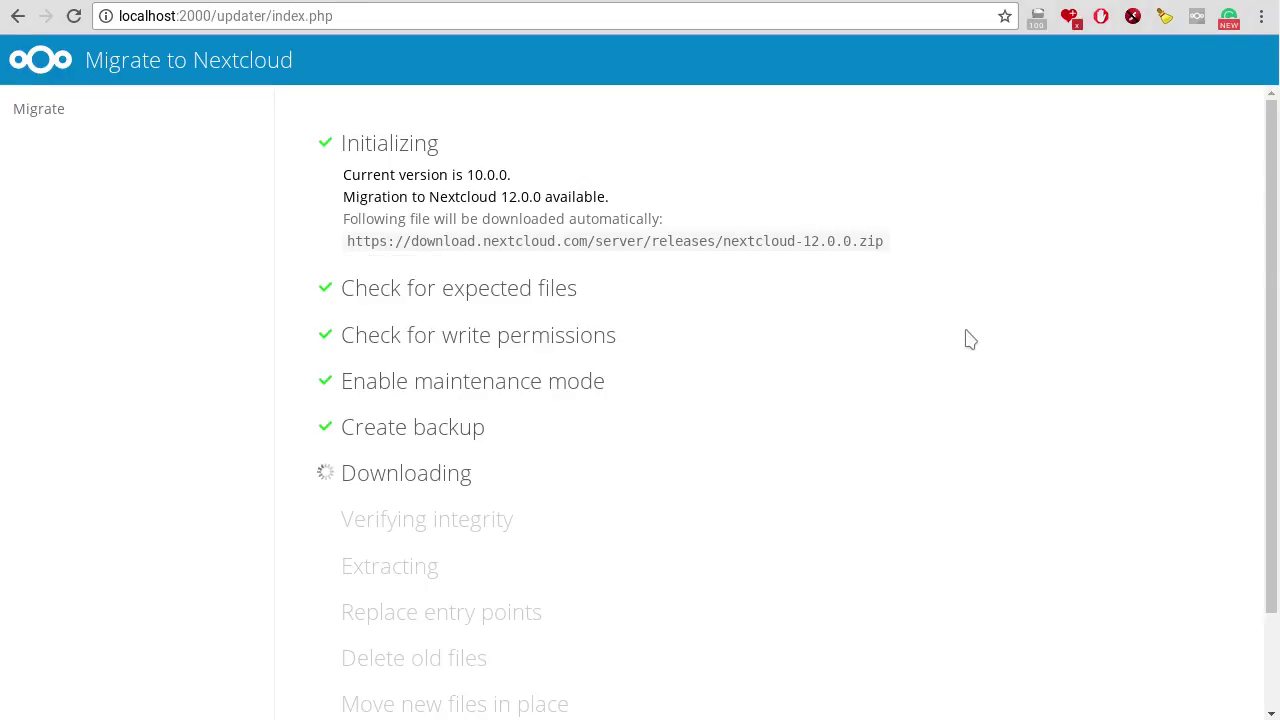
scroll(968, 338, "down", 2)
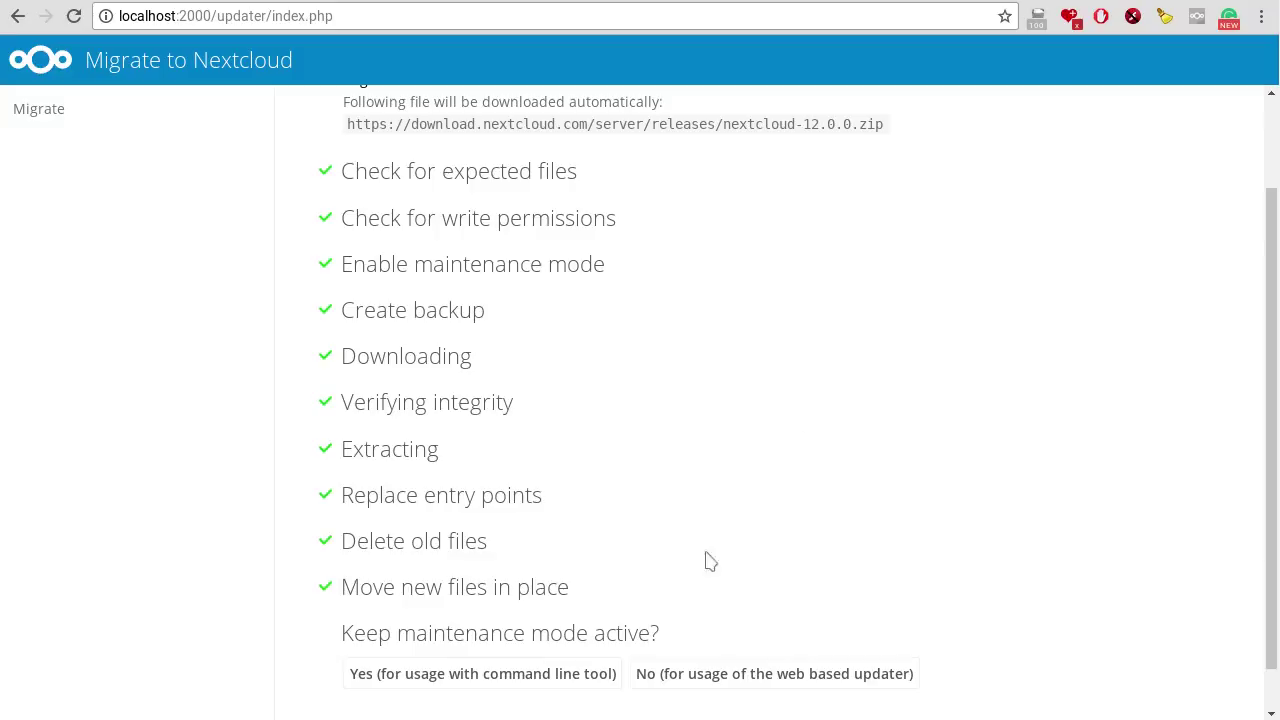
left_click(528, 674)
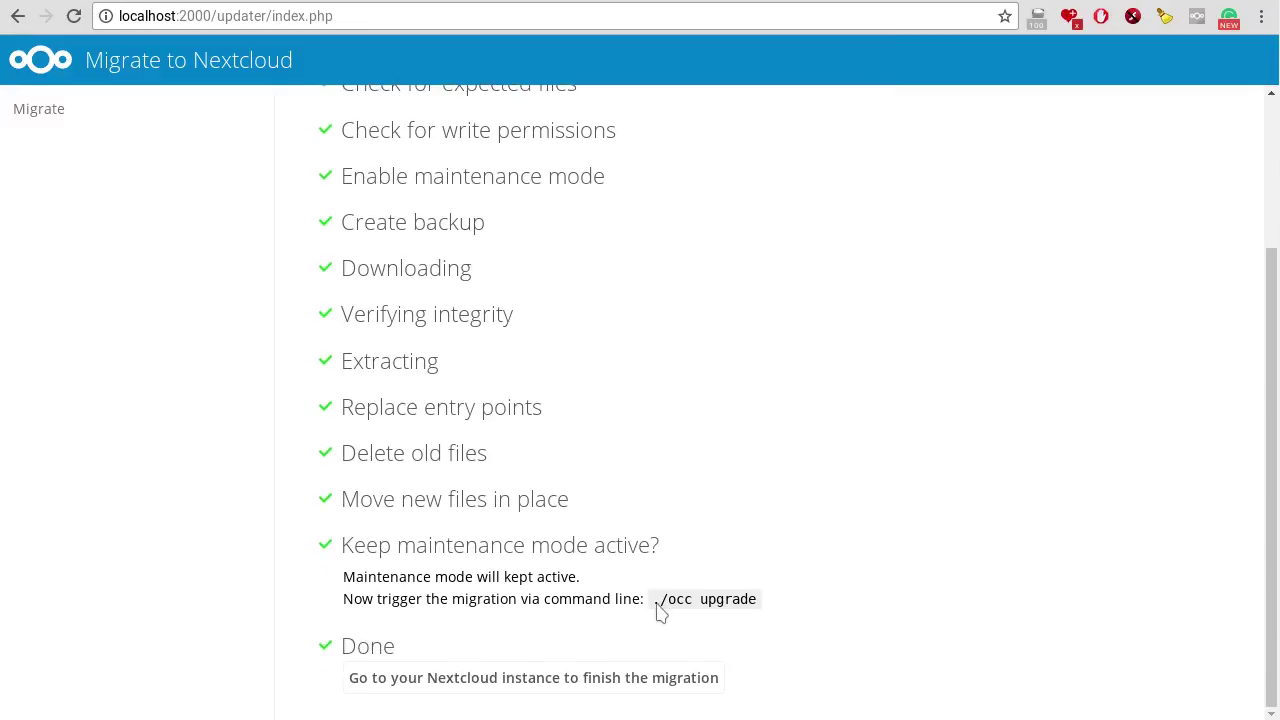
mouse_move(654, 600)
left_mouse_down()
mouse_move(745, 600)
mouse_move(656, 602)
left_mouse_up()
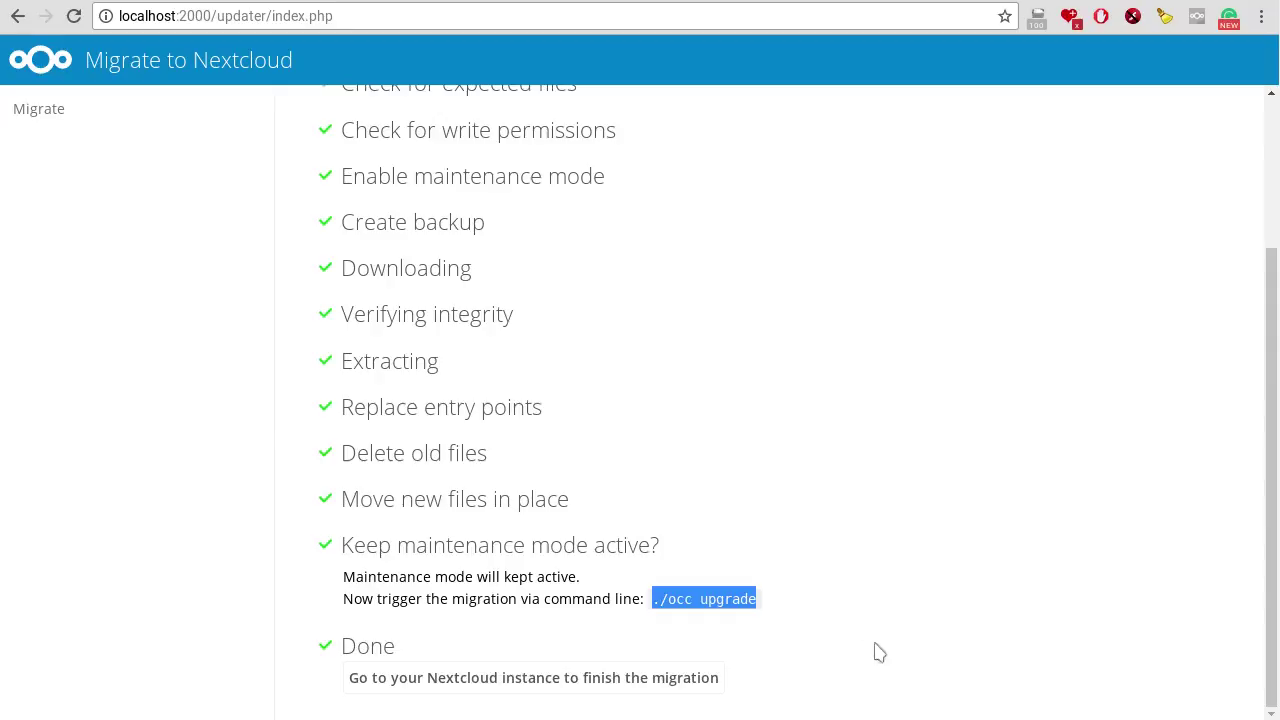
left_click(601, 679)
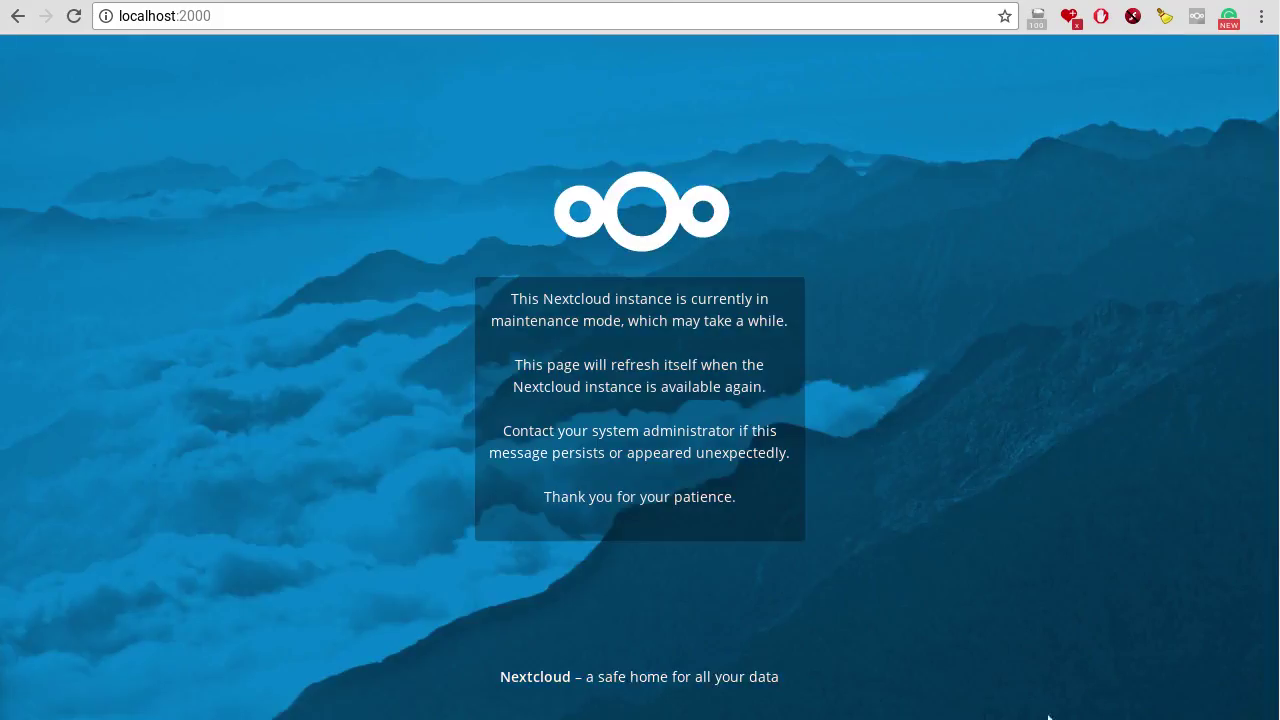
Run 'php ./occ upgrade' in the terminal until it reports Update successful
key("F12")
type("./occ upgrade")
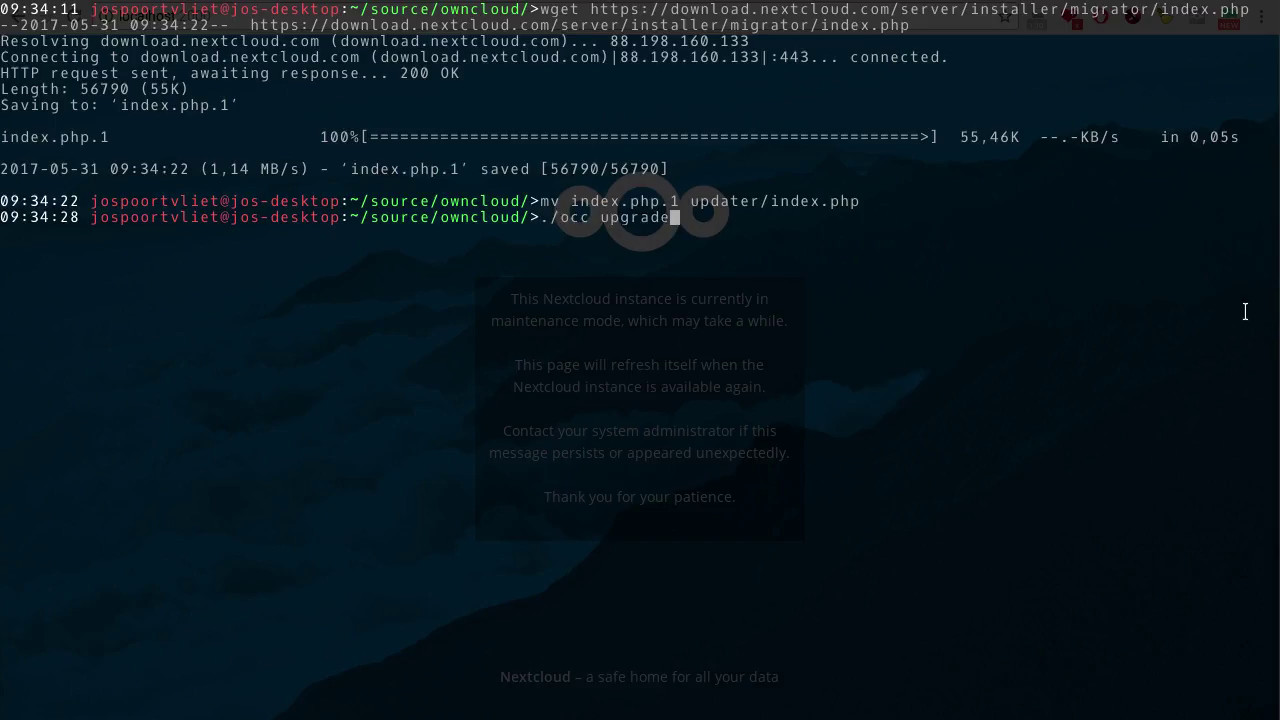
type("php")
key("Return")
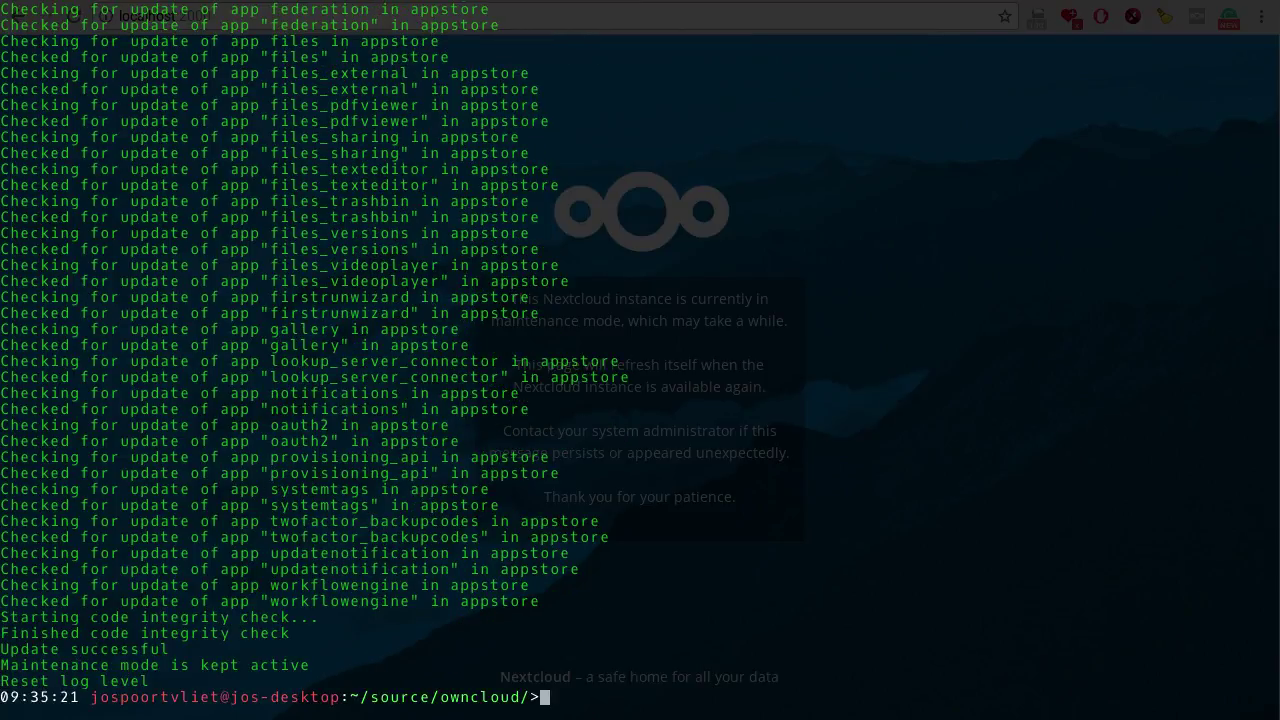
Run 'php ./occ help' to list the available occ commands
key("Up")
key("BackSpace")
key("BackSpace")
key("BackSpace")
type("help")
key("Return")
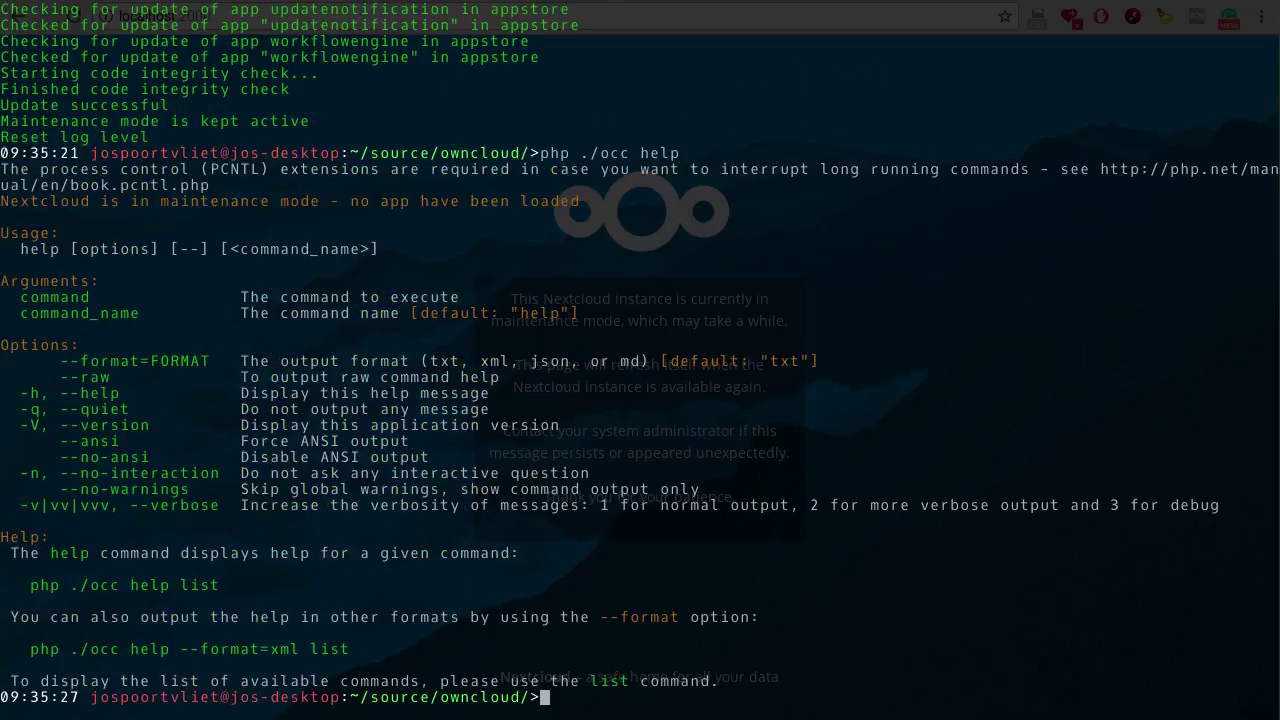
Turn maintenance mode off with 'php ./occ maintenance:mode --off', correcting the missing dashes
key("Up")
key("BackSpace")
key("BackSpace")
key("BackSpace")
key("BackSpace")
type("m")
type("aintenance:")
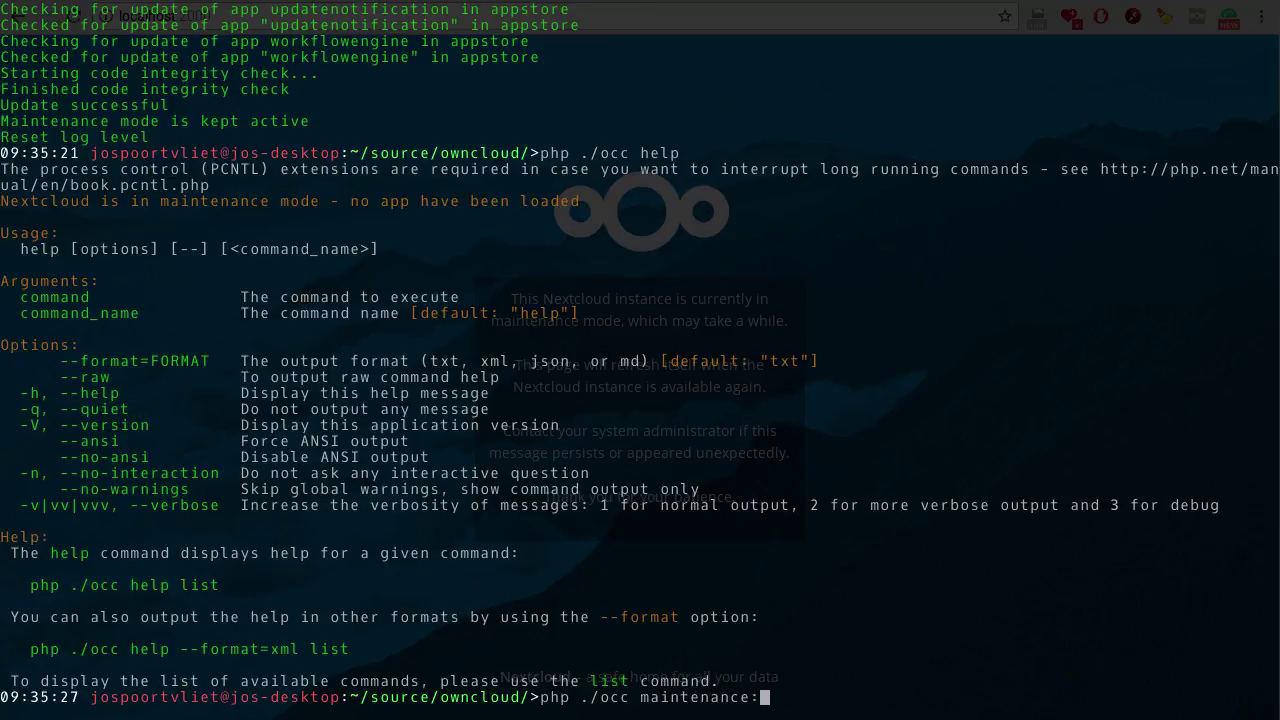
type("mode off")
key("Return")
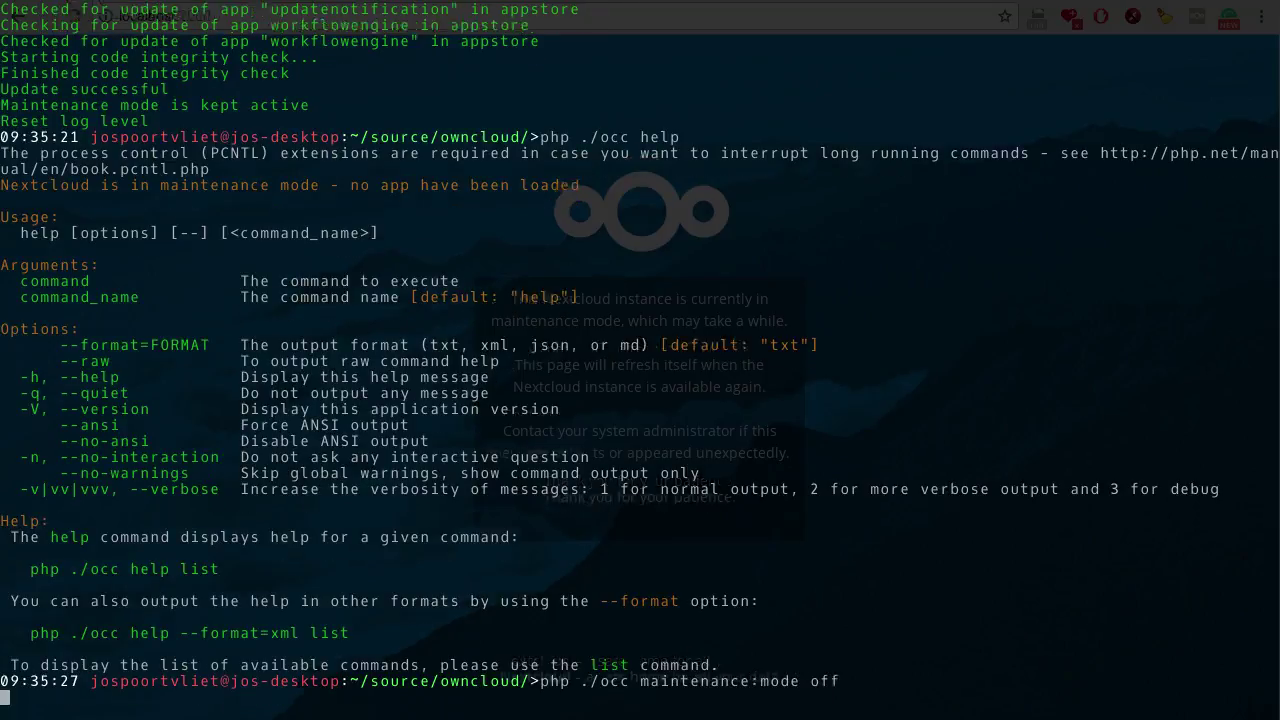
key("Up")
key("Left")
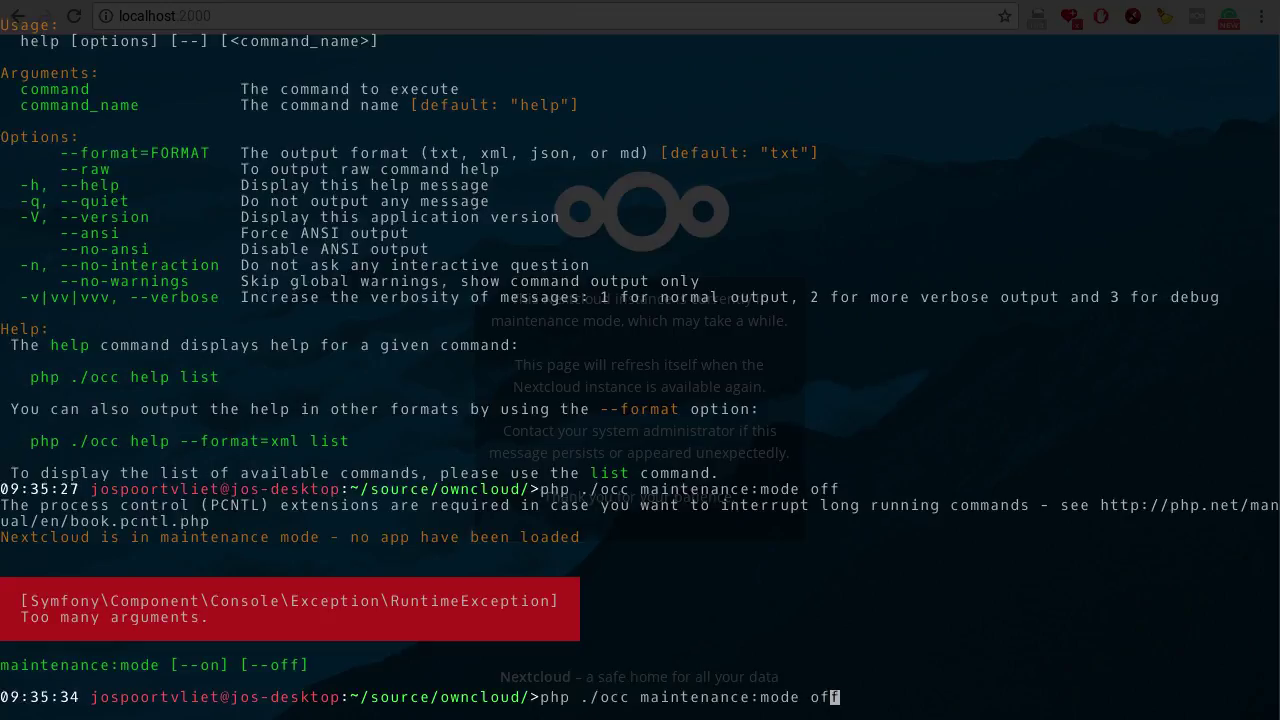
key("Left")
key("Left")
type("--")
key("Return")
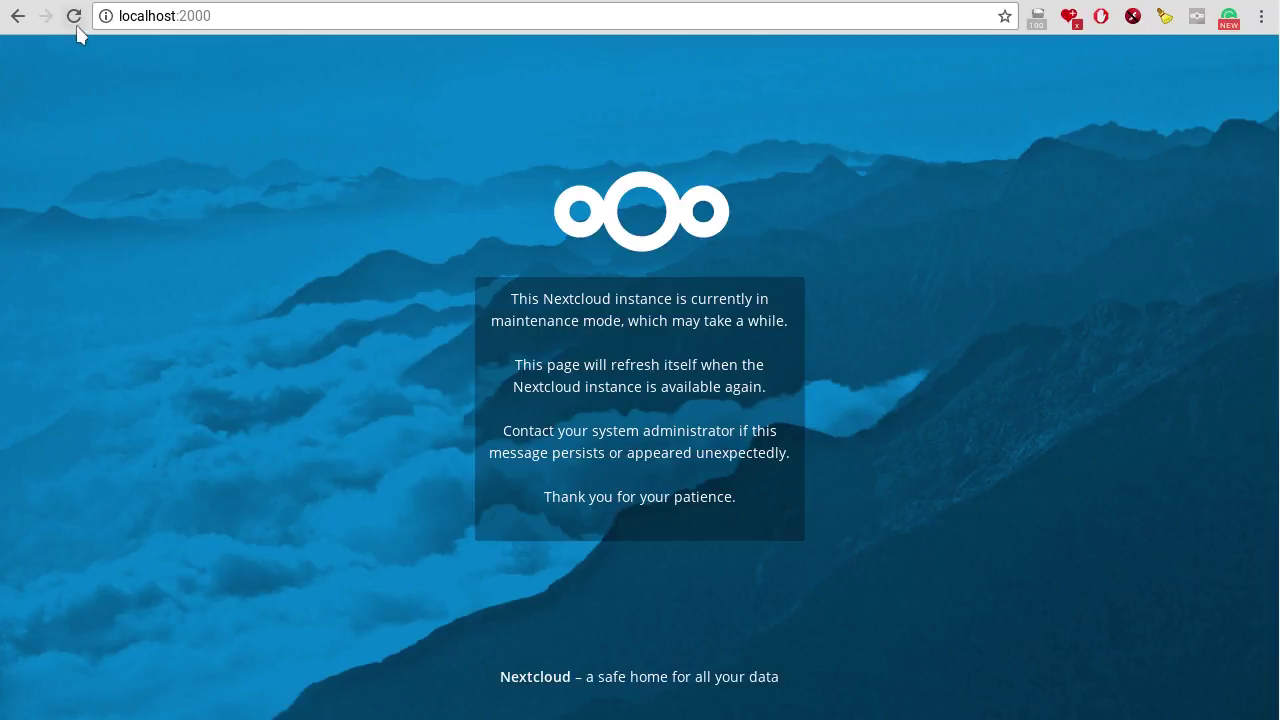
Reload Nextcloud, view the invalid-files list for audioplayer, calendar, contacts and impersonate, then return to Files
left_click(75, 22)
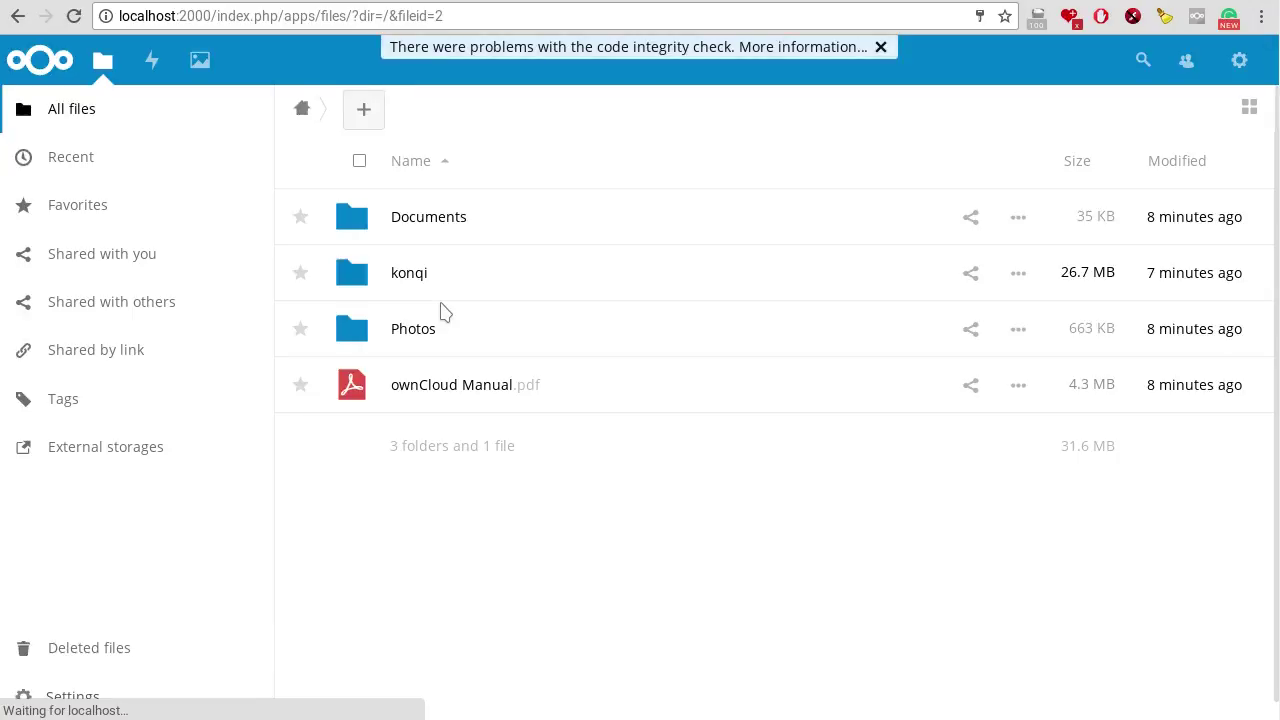
left_click(703, 50)
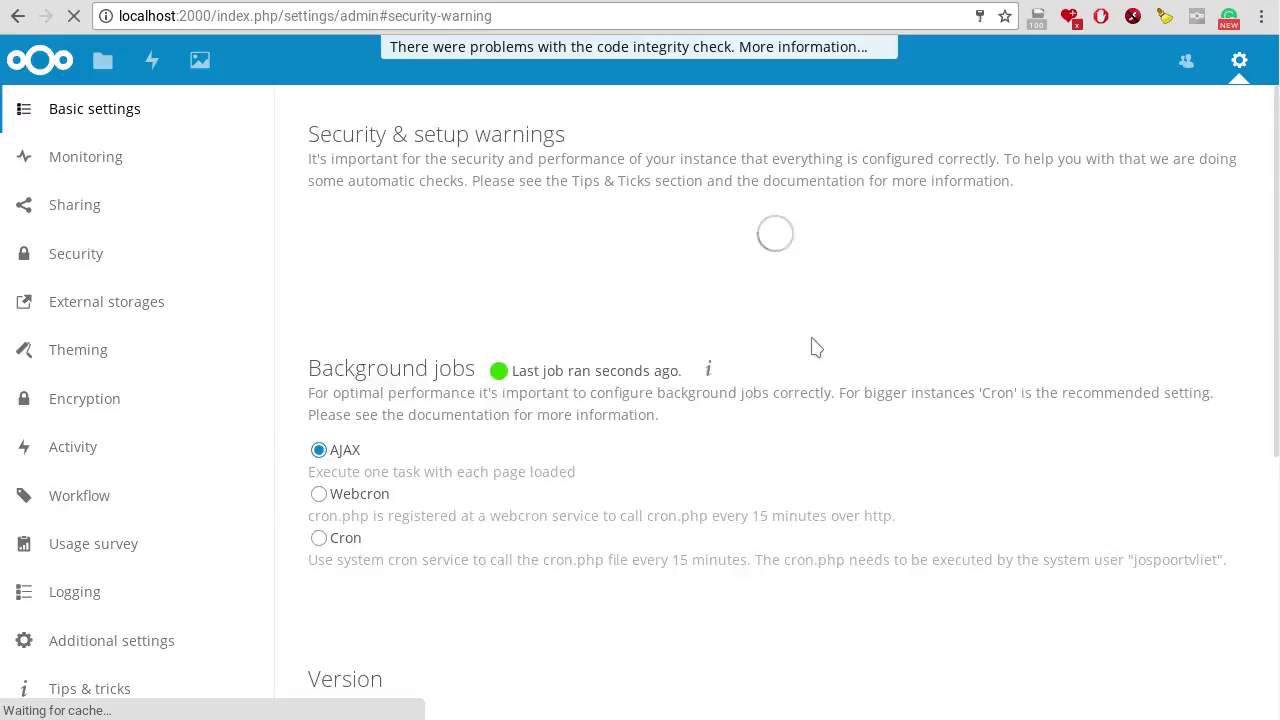
left_click(375, 242)
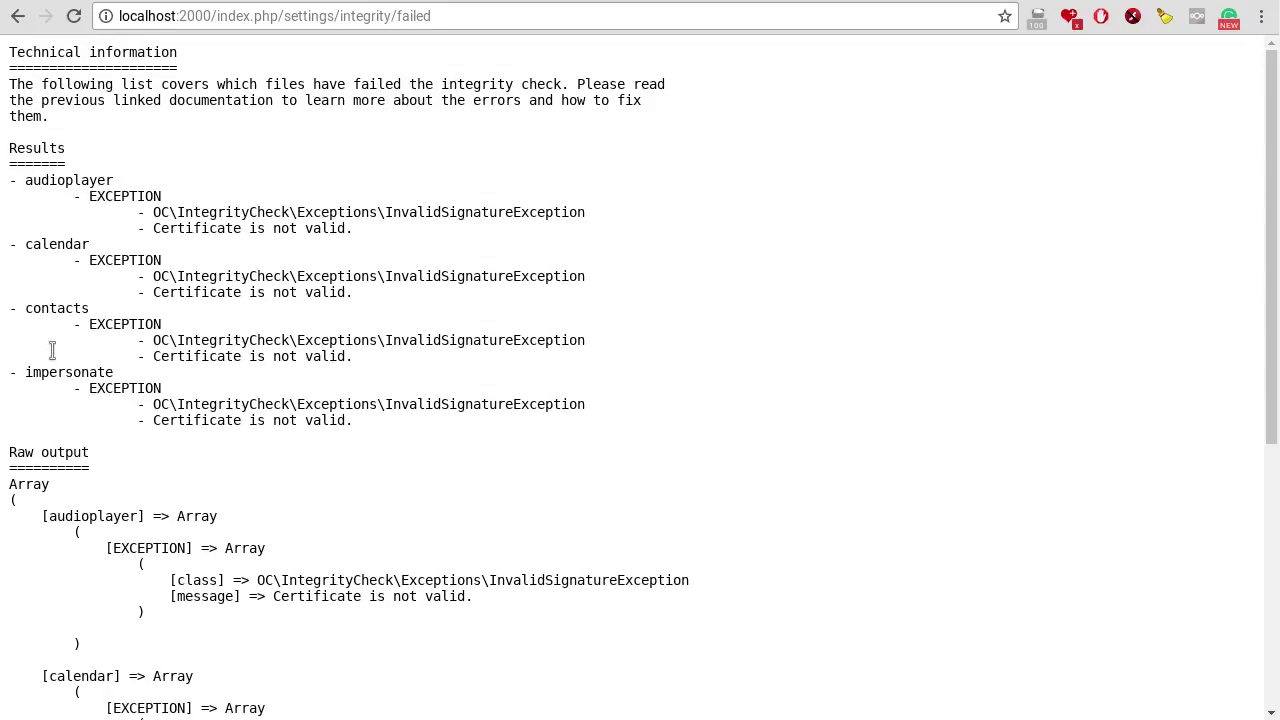
left_click(17, 18)
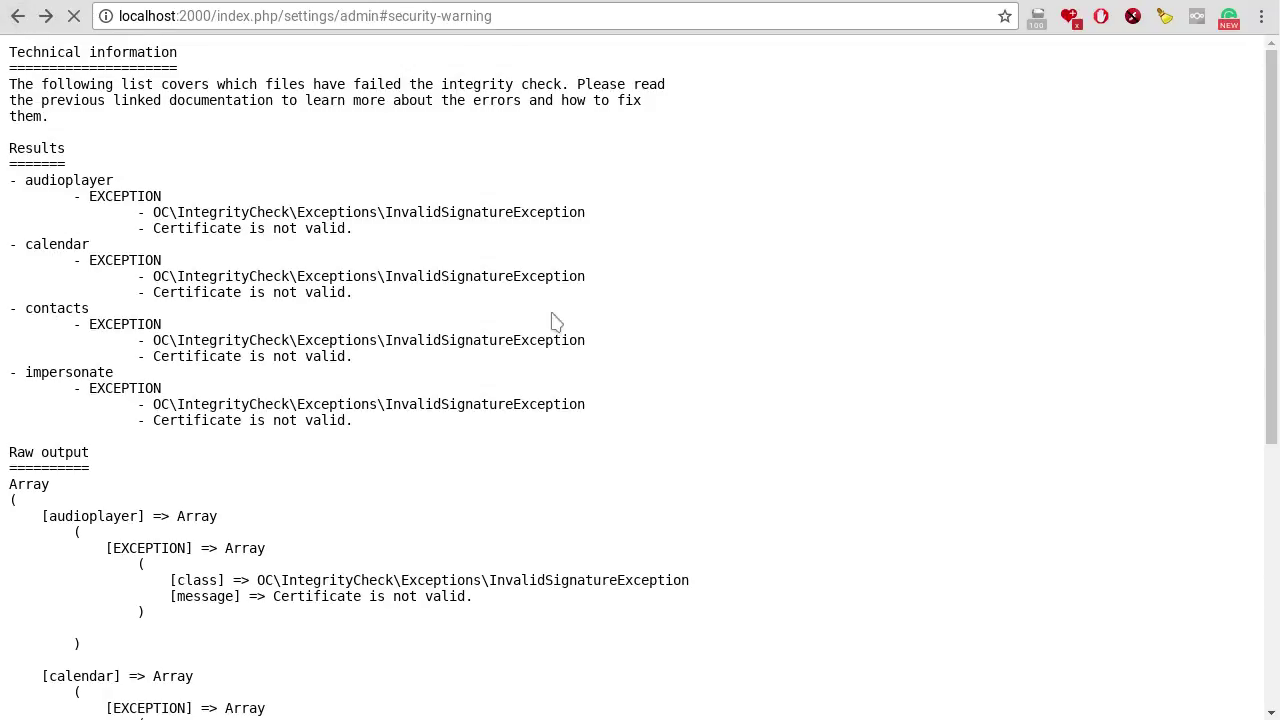
left_click(45, 66)
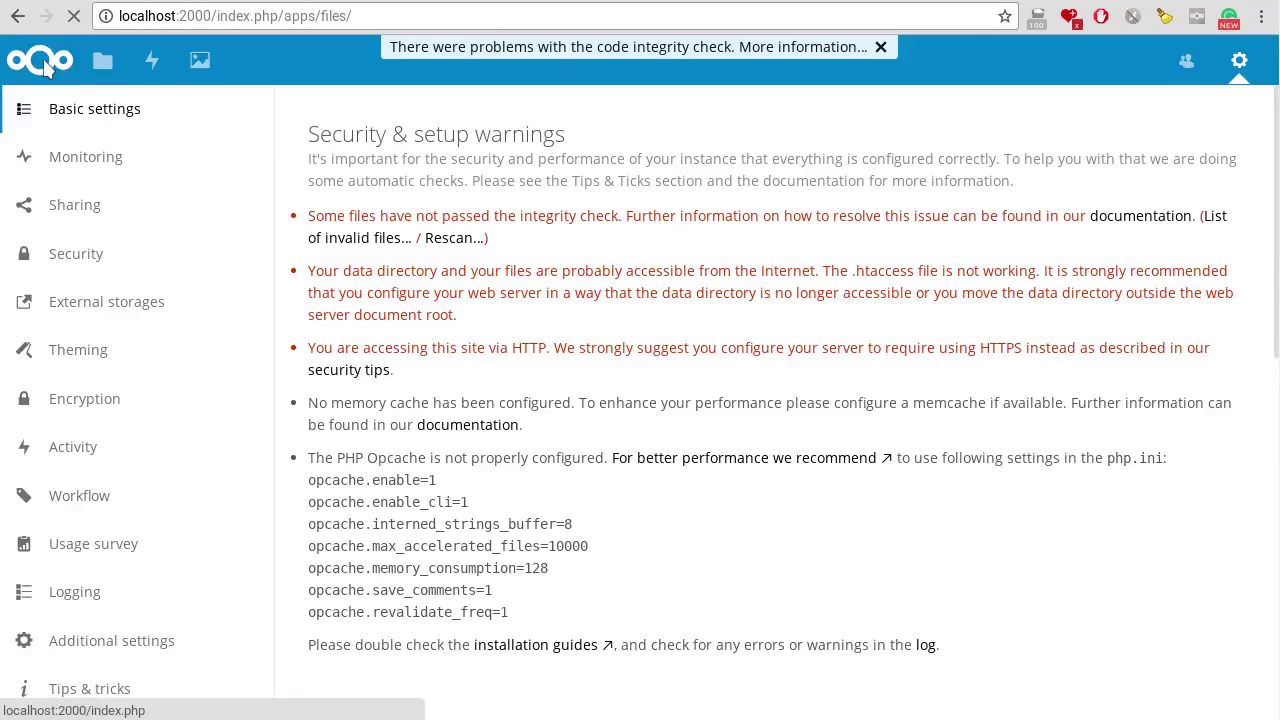
Open the Apps management page from the settings menu and scroll to the pending updates
left_click(1239, 60)
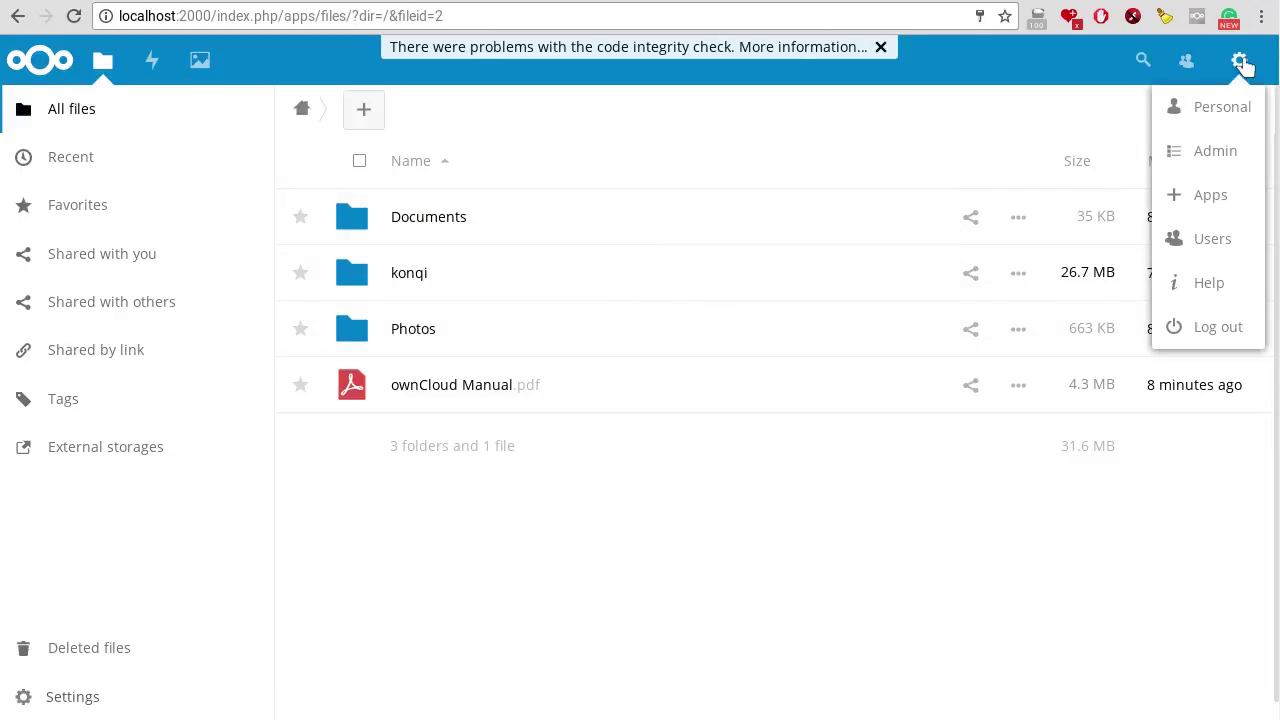
left_click(1217, 195)
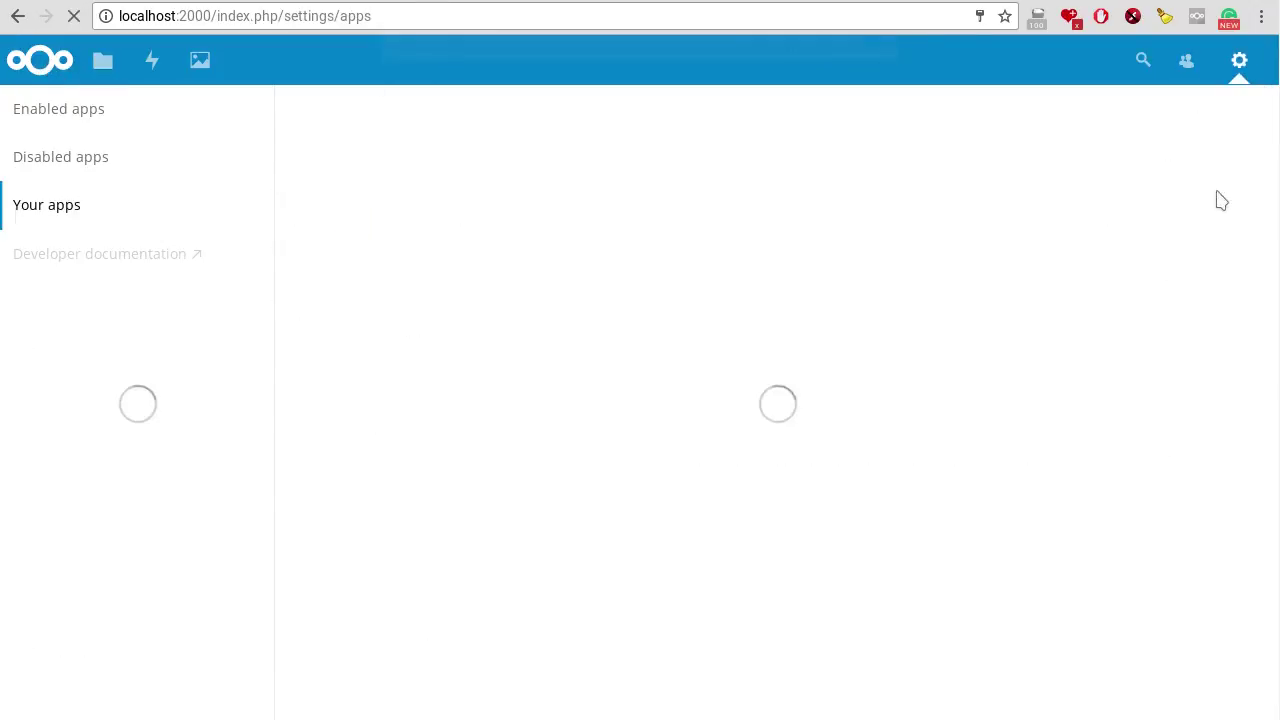
scroll(967, 455, "down", 4)
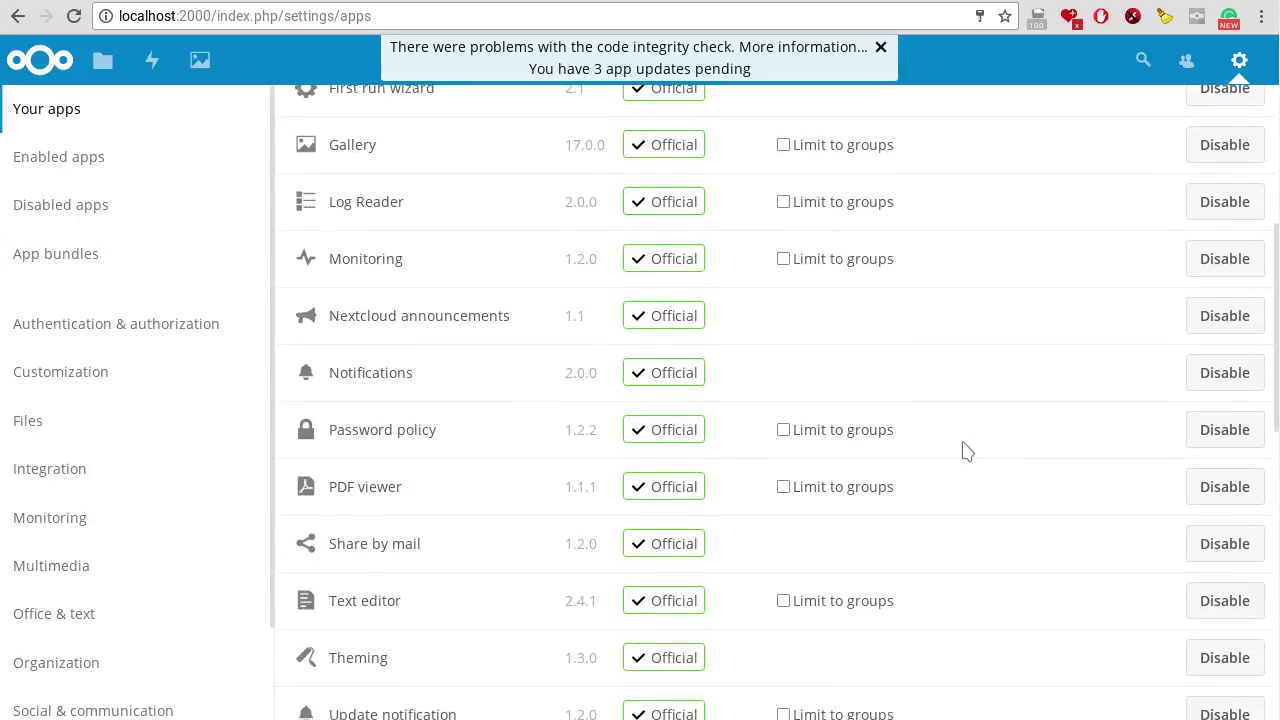
scroll(975, 468, "down", 2)
scroll(977, 471, "down", 3)
scroll(978, 472, "down", 3)
scroll(978, 472, "down", 2)
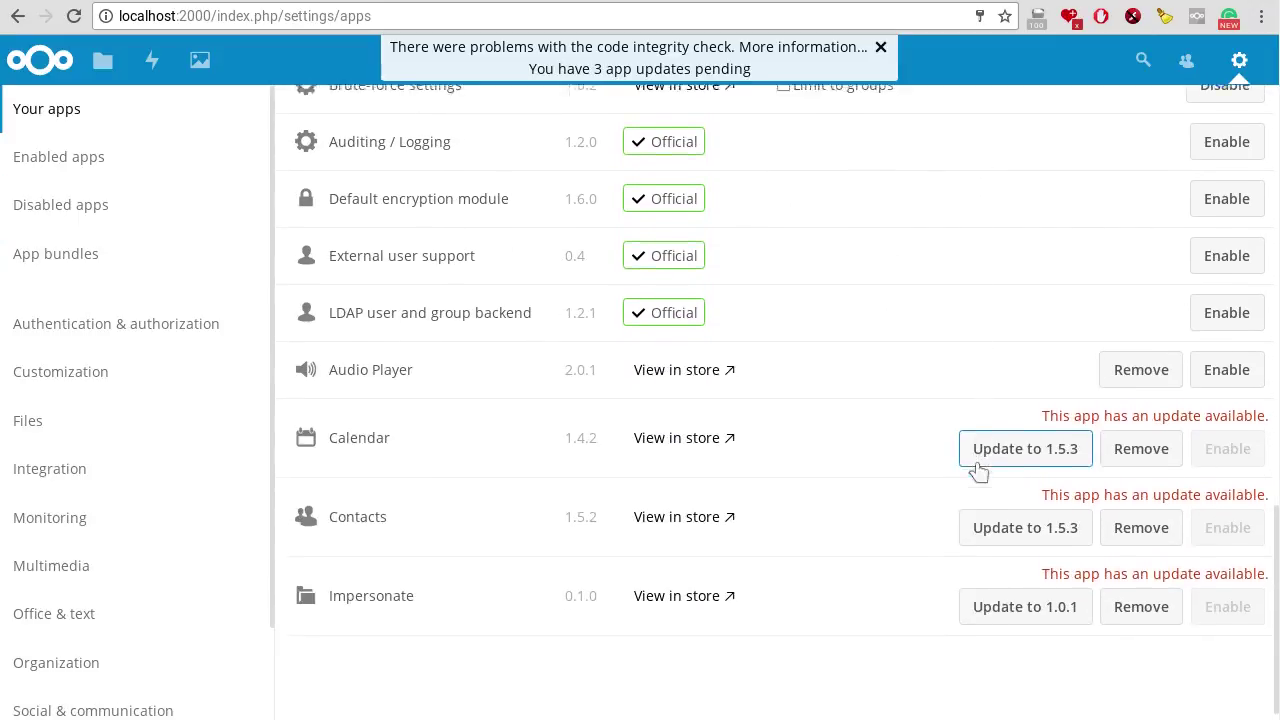
Update Calendar and Contacts to 1.5.3 and Impersonate to 1.0.1, and remove Audio Player
left_click(1033, 424)
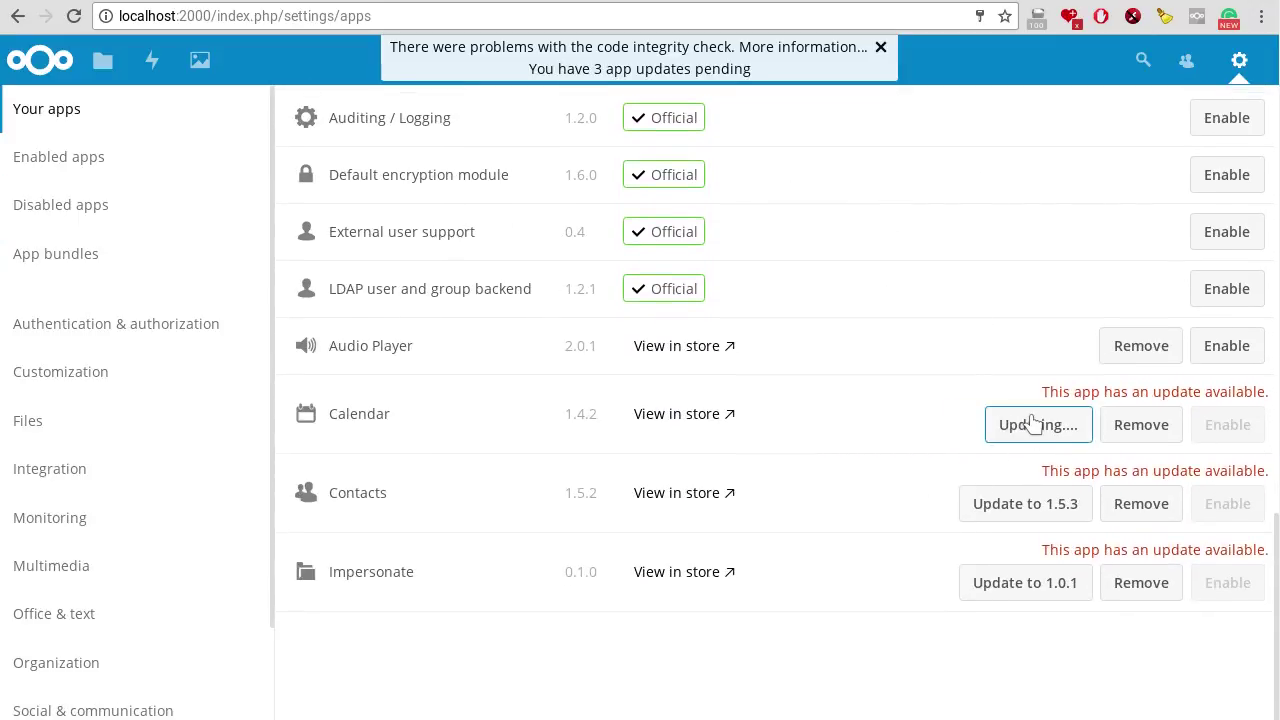
left_click(1041, 505)
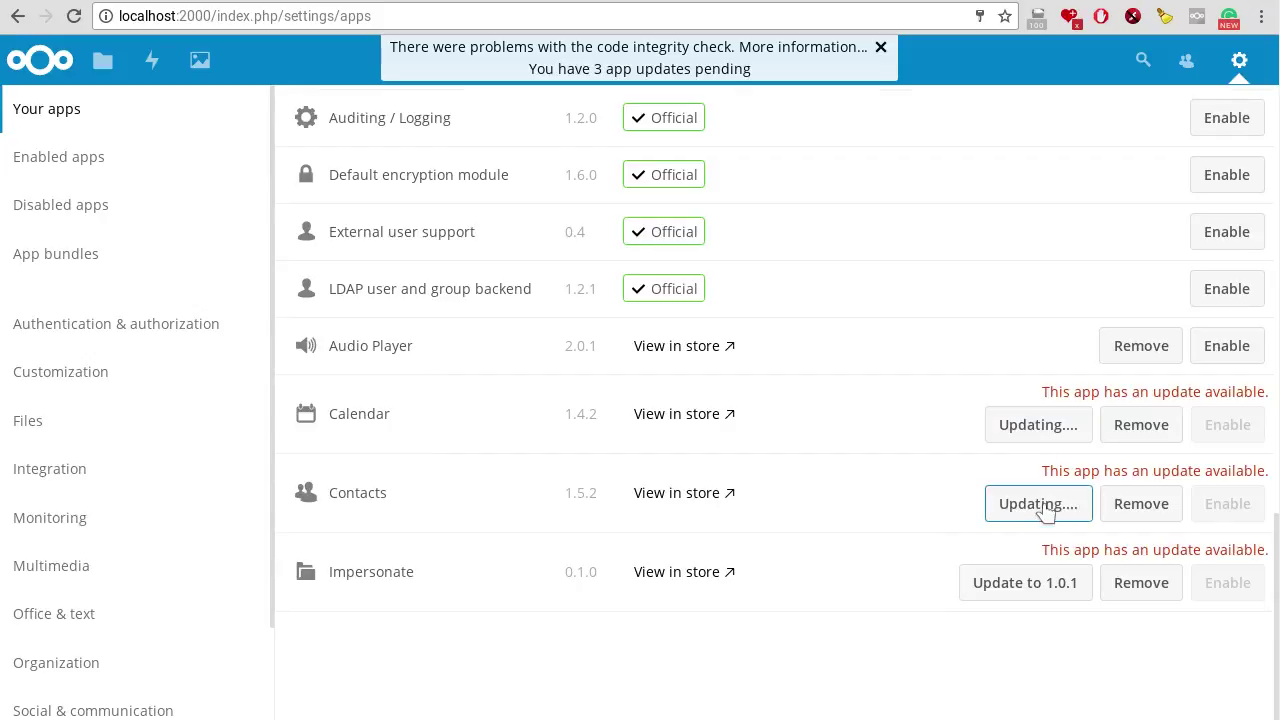
left_click(1037, 587)
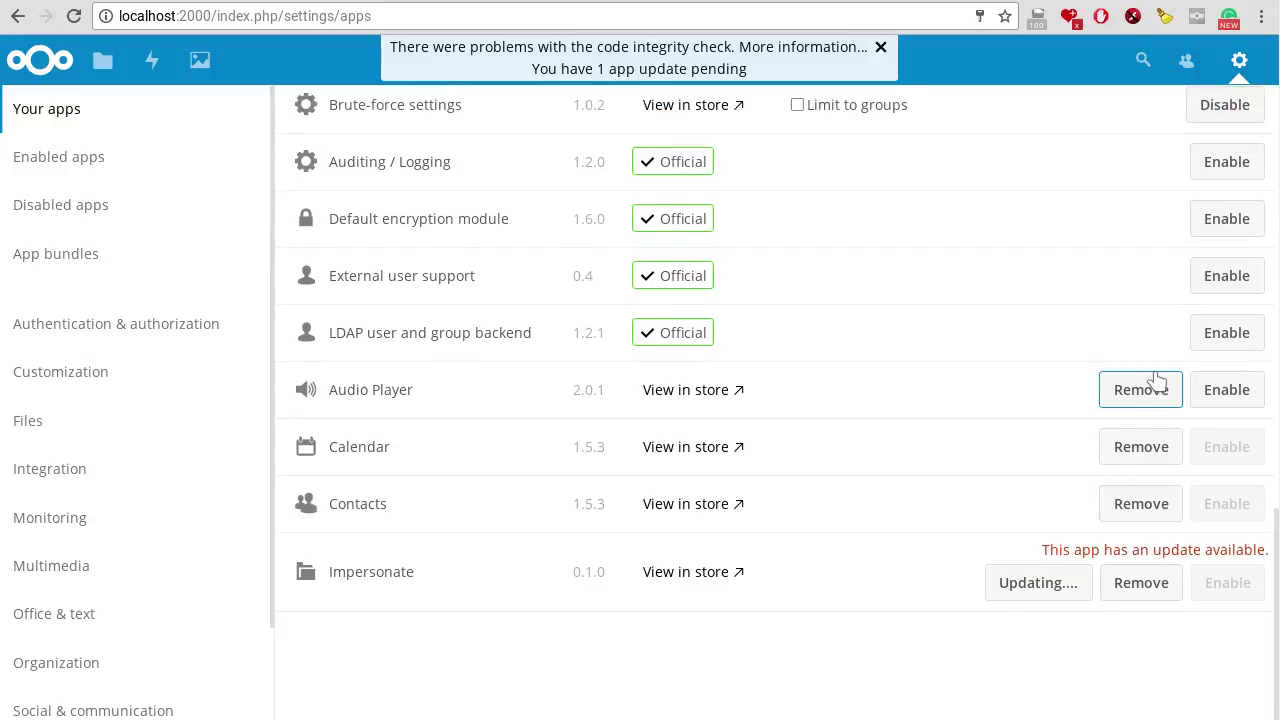
left_click(1155, 380)
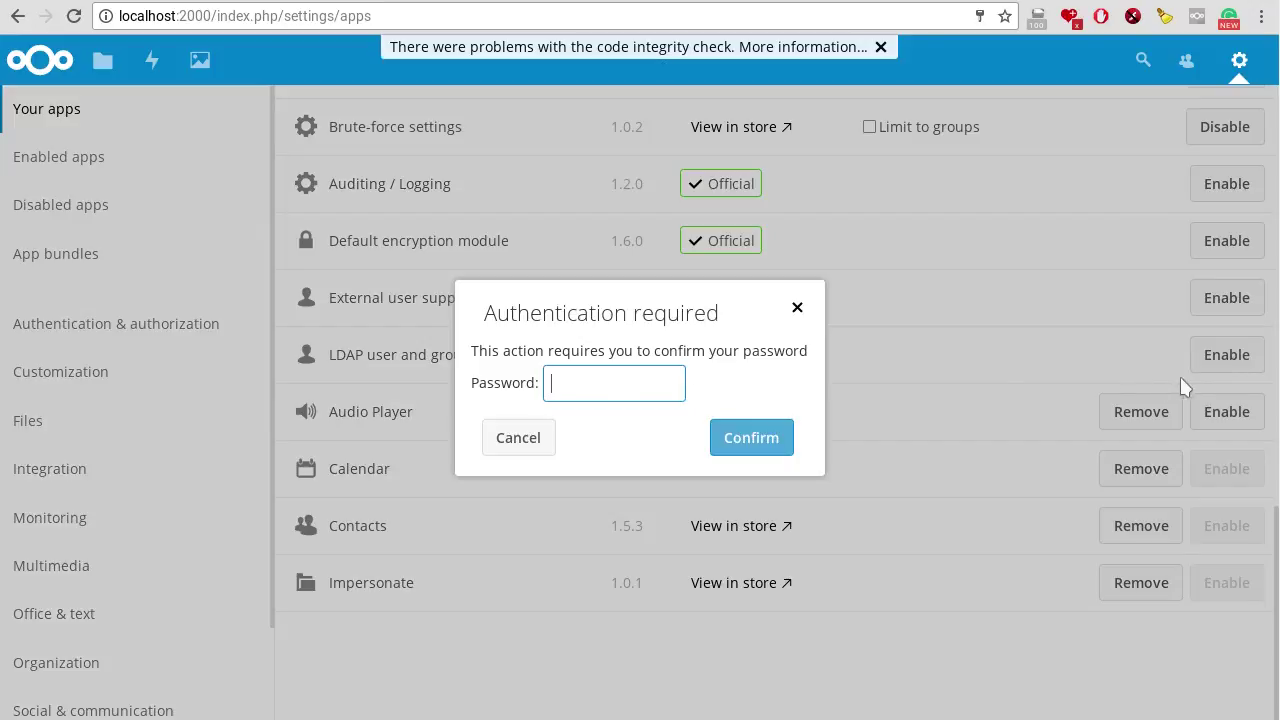
left_click(735, 422)
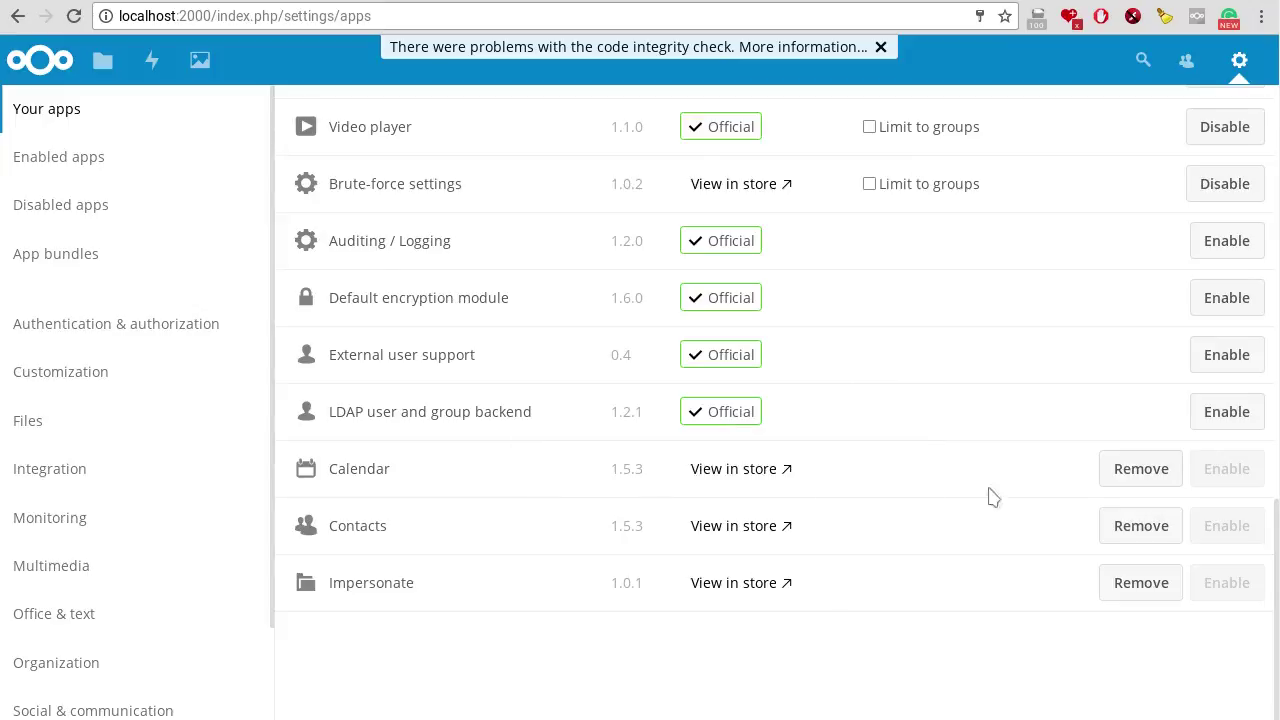
Re-enable Calendar, Contacts and Impersonate from the Disabled apps list
left_click(57, 211)
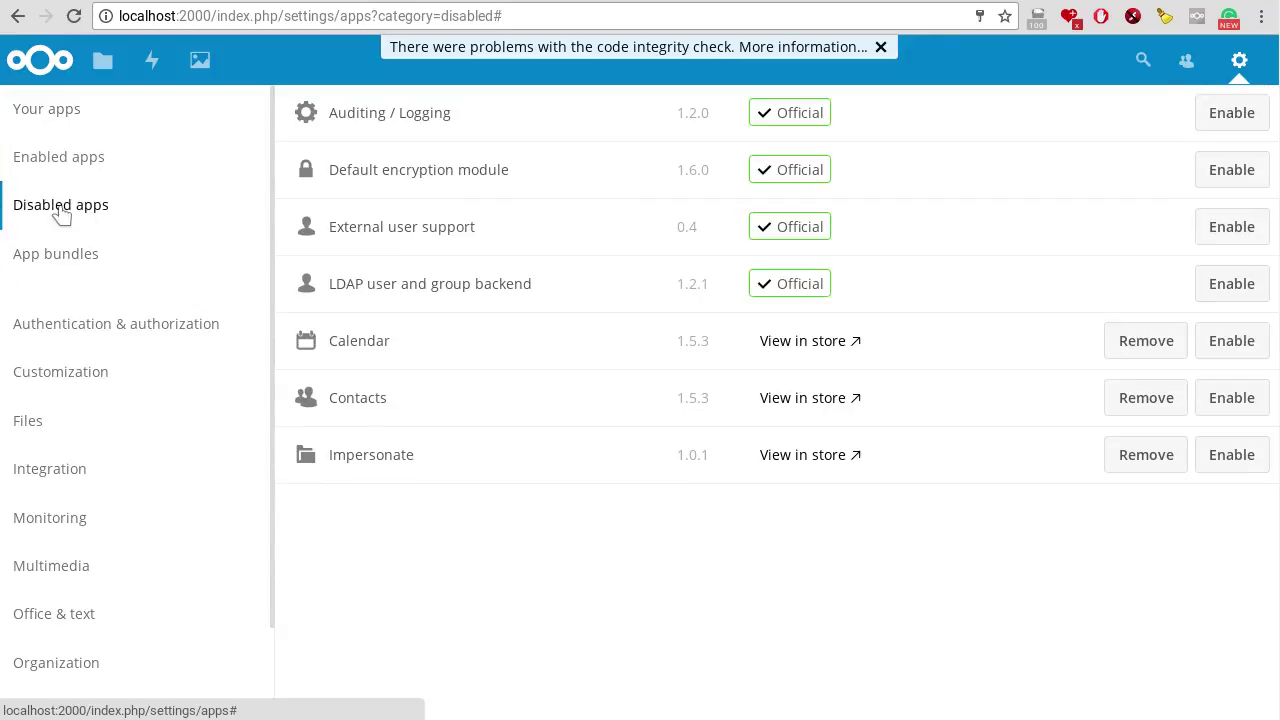
left_click(1231, 341)
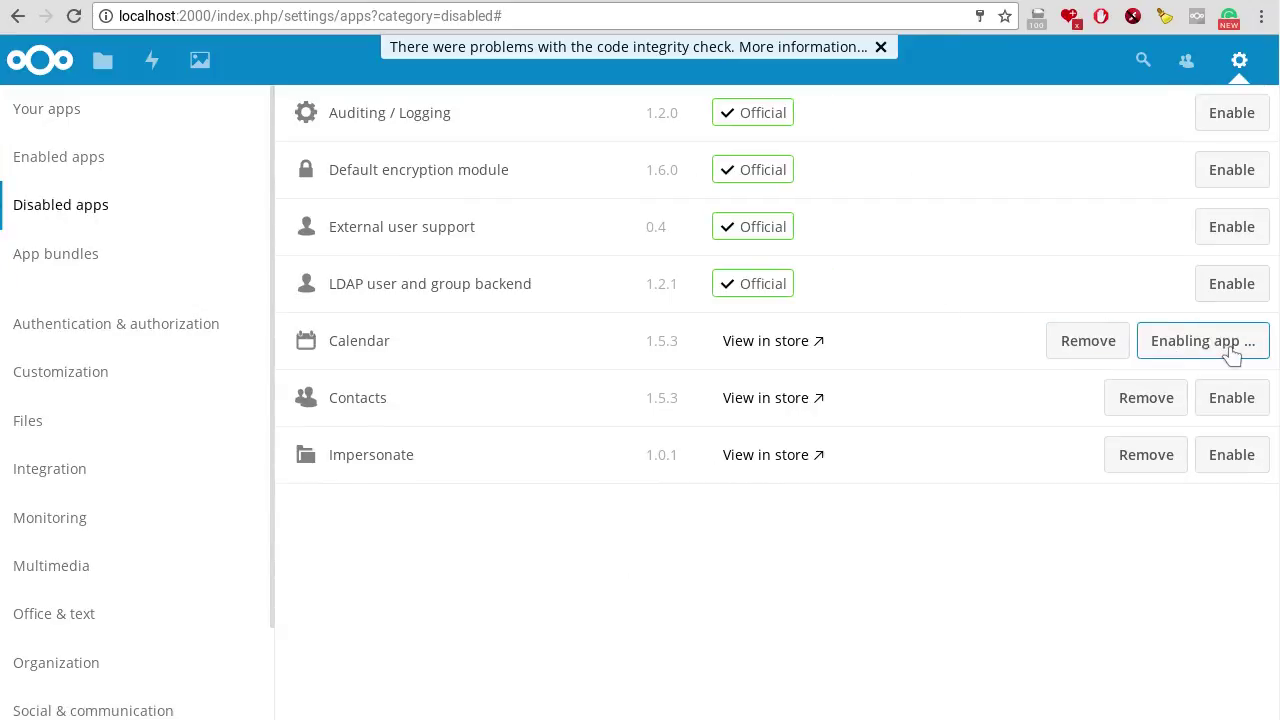
left_click(1231, 400)
left_click(1230, 455)
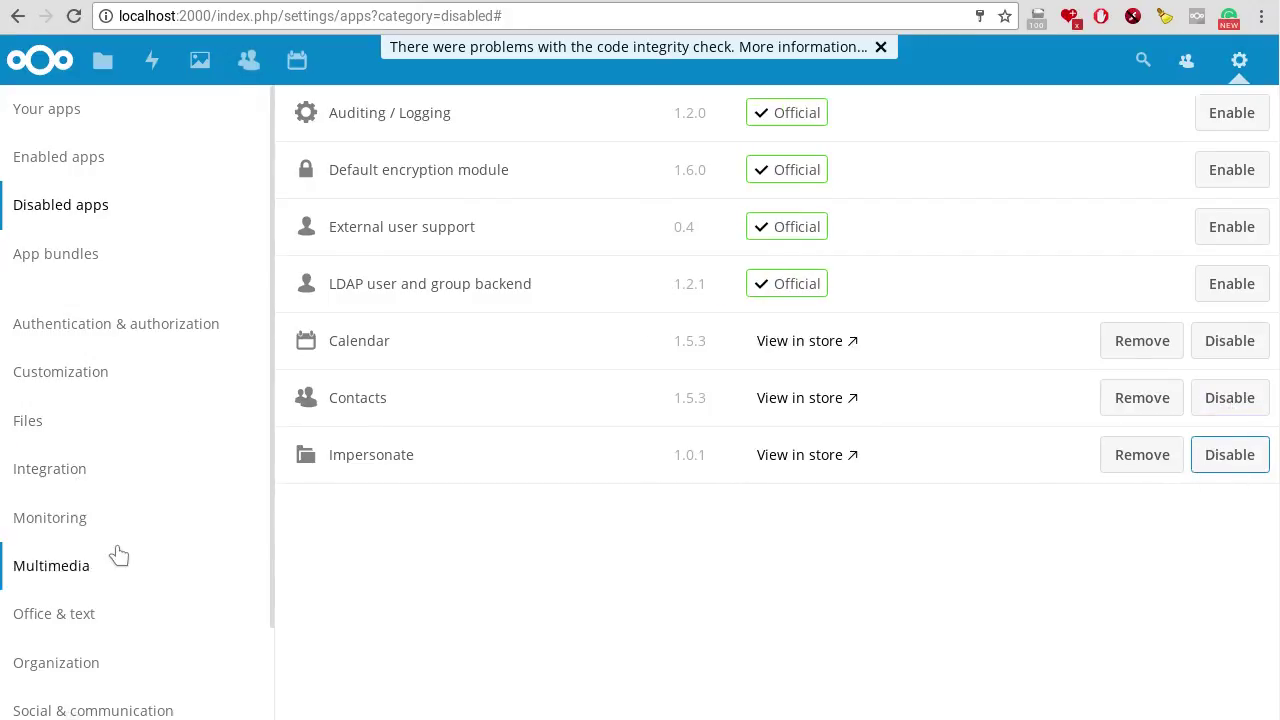
Install and enable Video calls and Audio Player from the Multimedia category
scroll(118, 557, "down", 2)
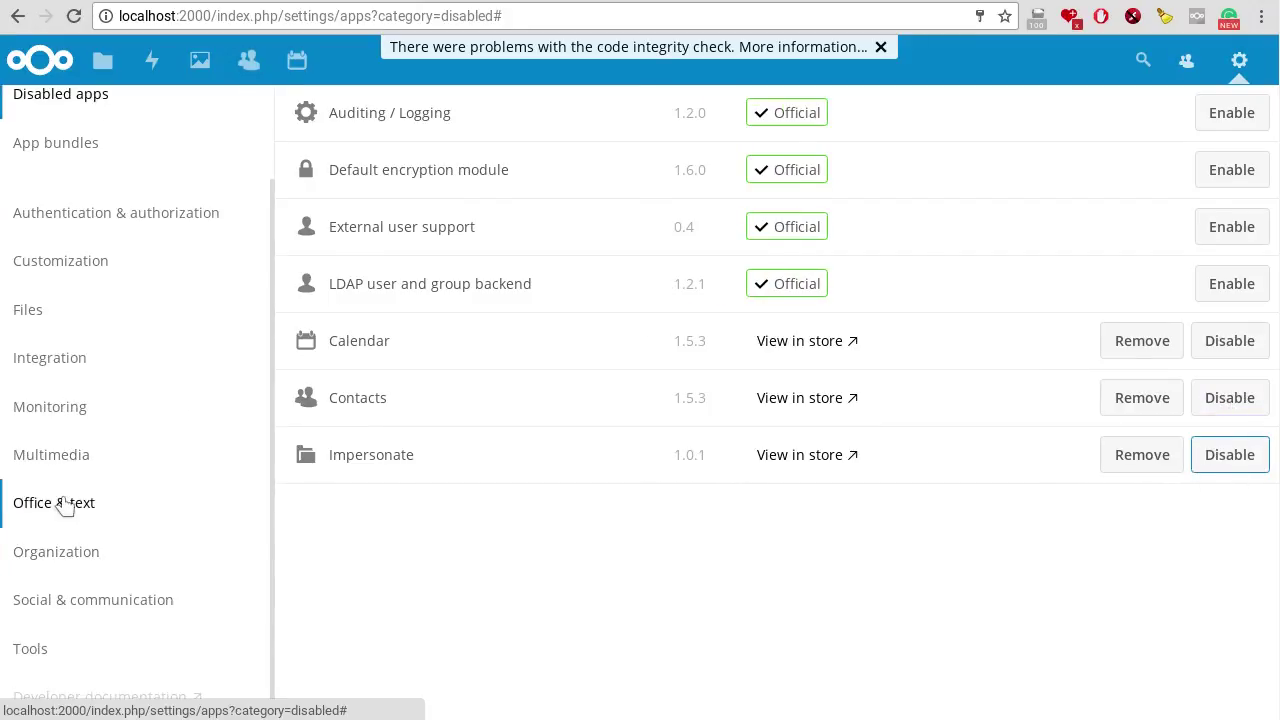
left_click(51, 455)
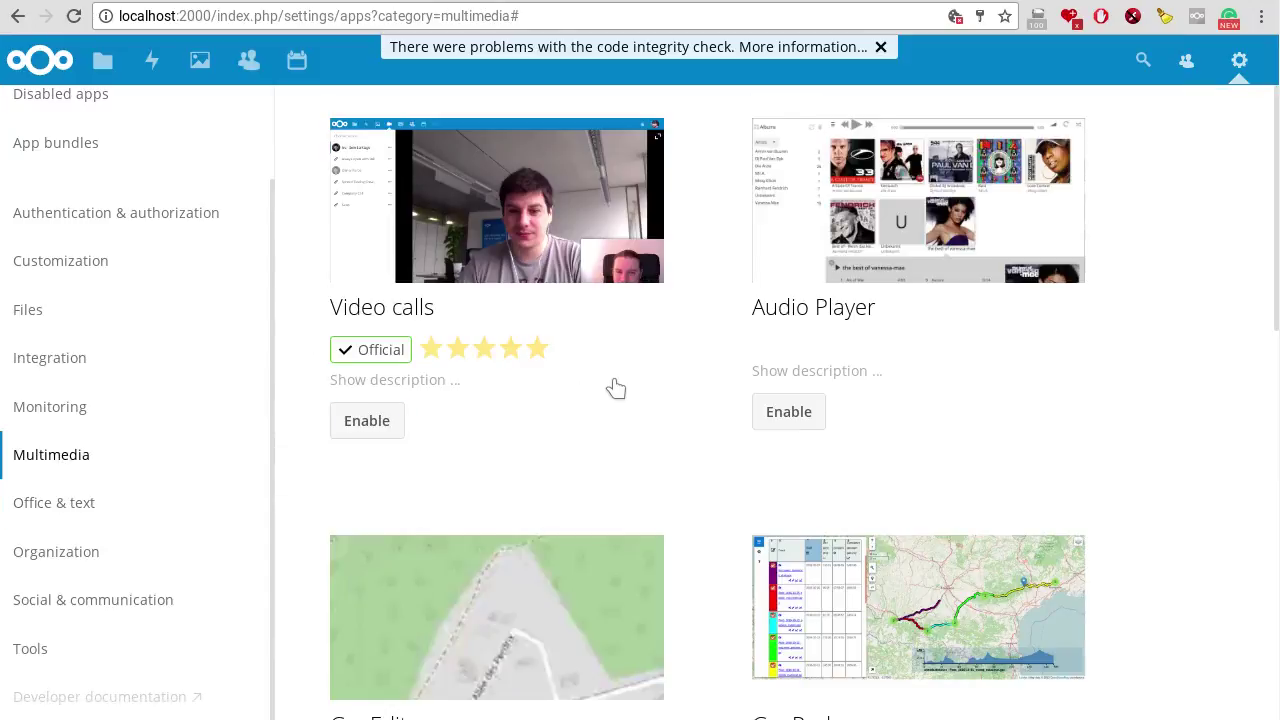
left_click(367, 424)
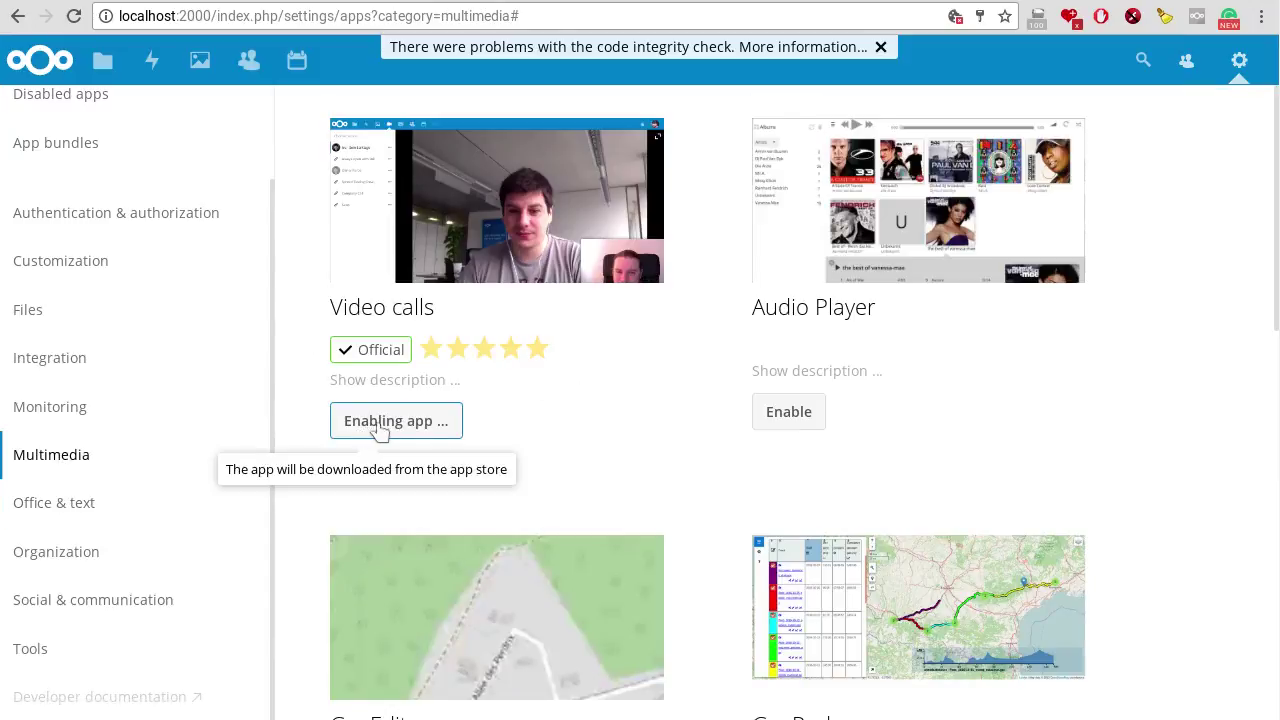
left_click(787, 419)
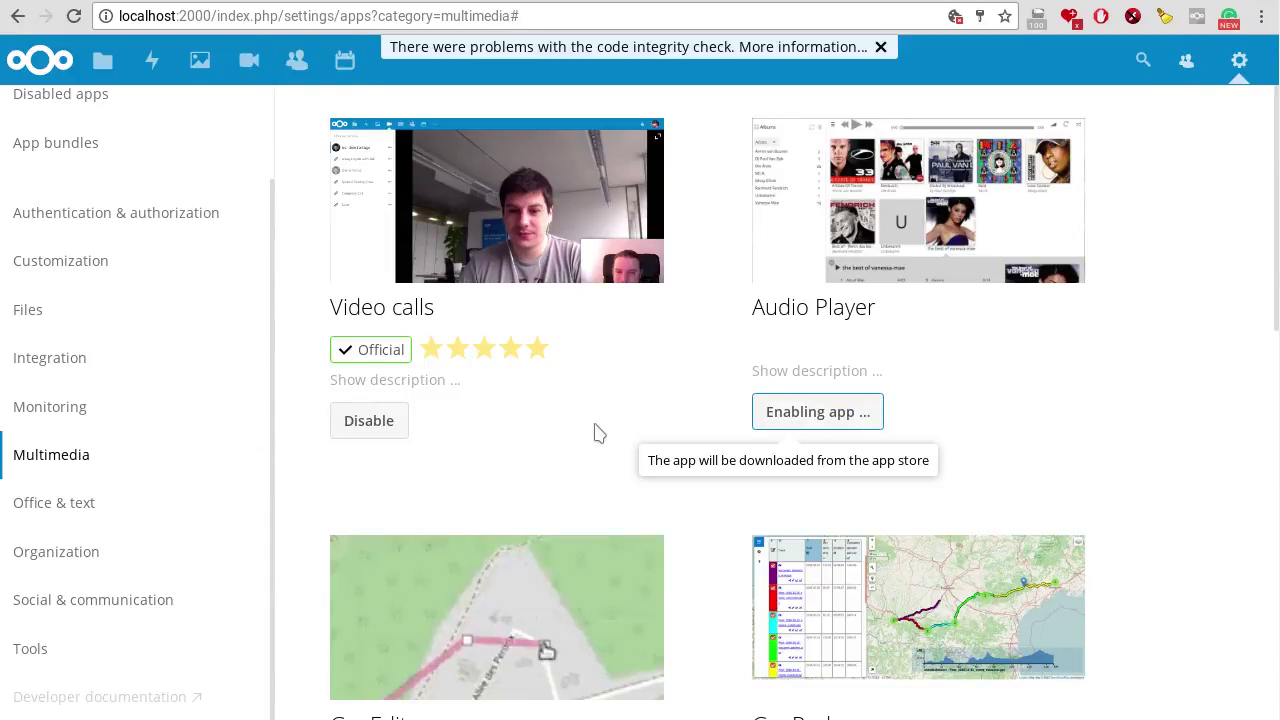
Rescan code integrity from the warning details so no failed files remain, then return to Files
left_click(643, 58)
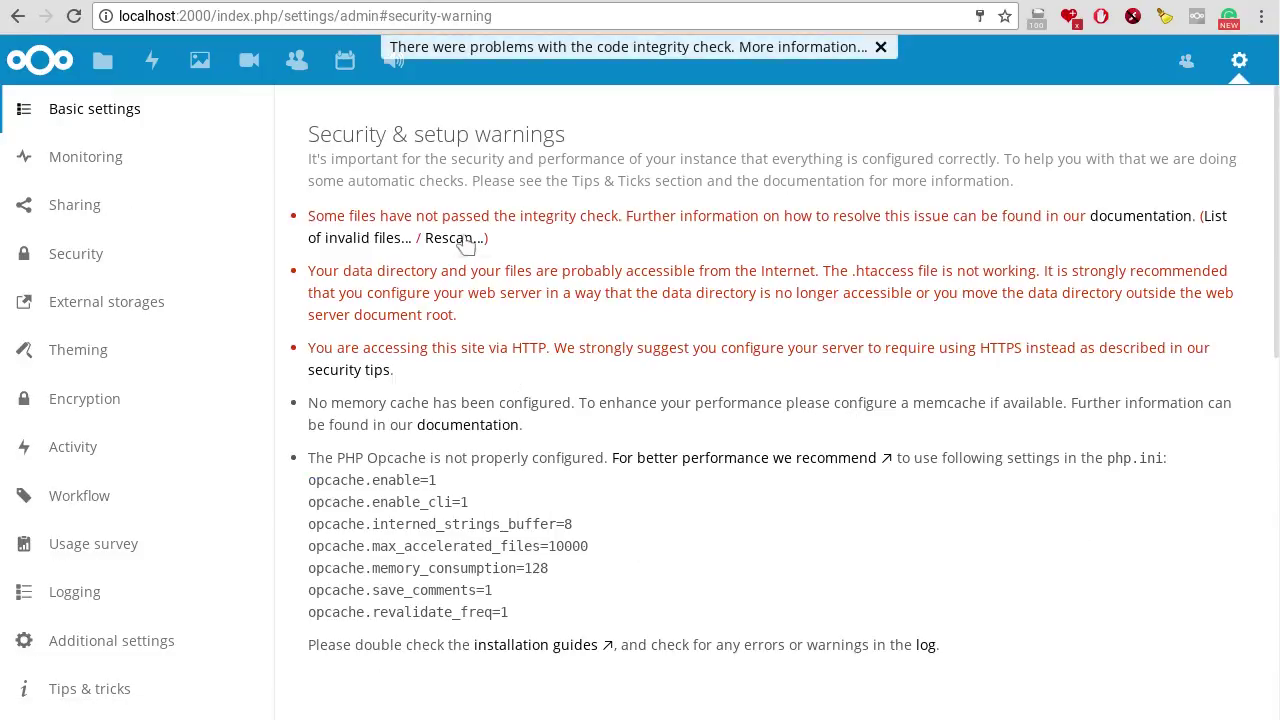
left_click(451, 240)
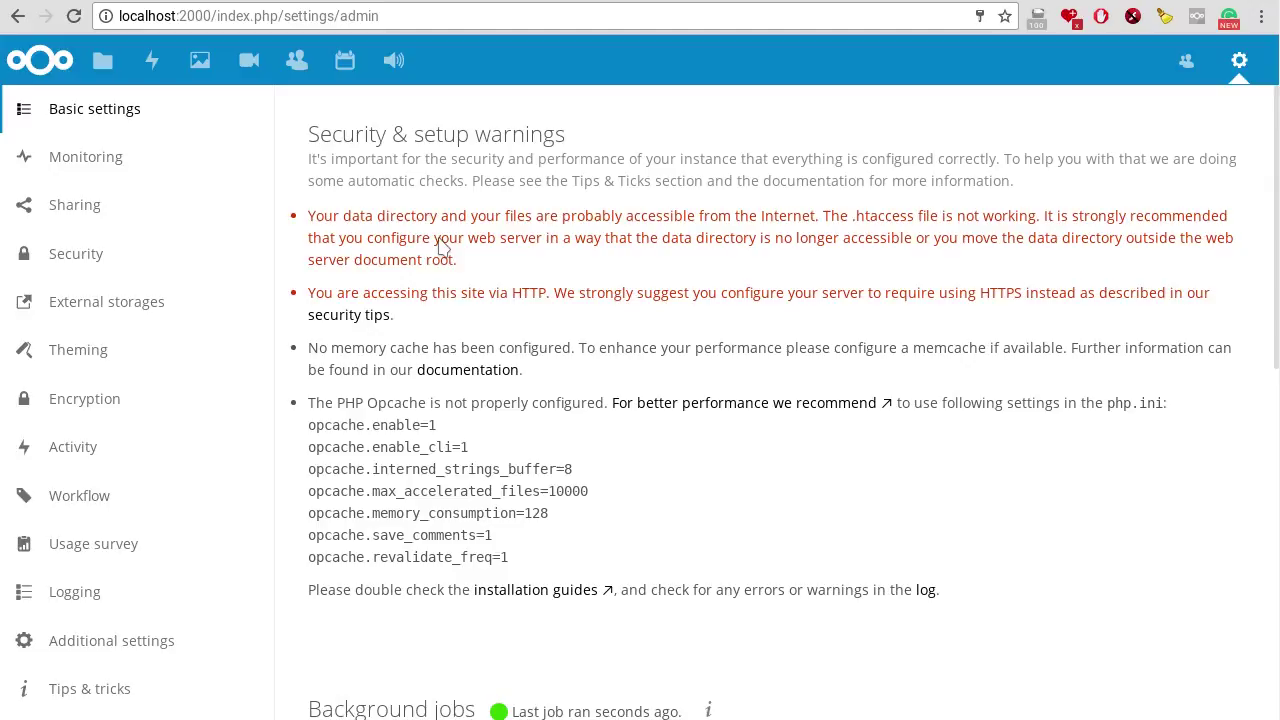
left_click(34, 66)
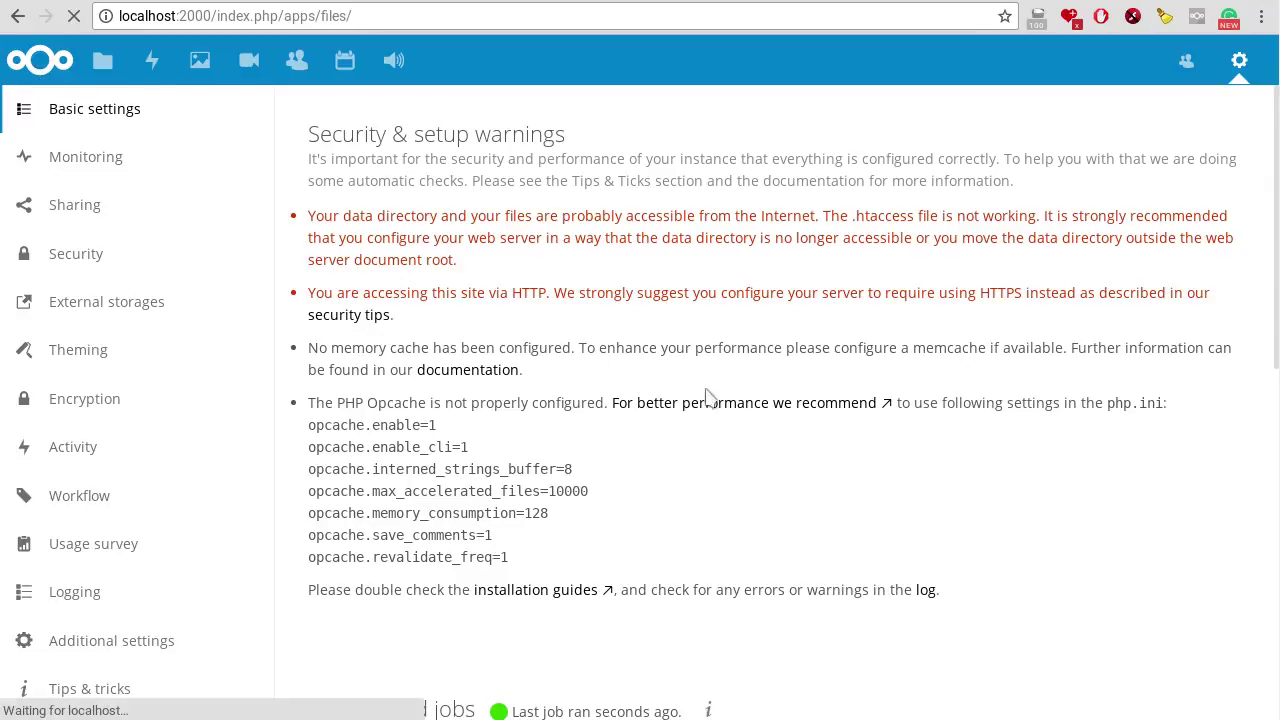